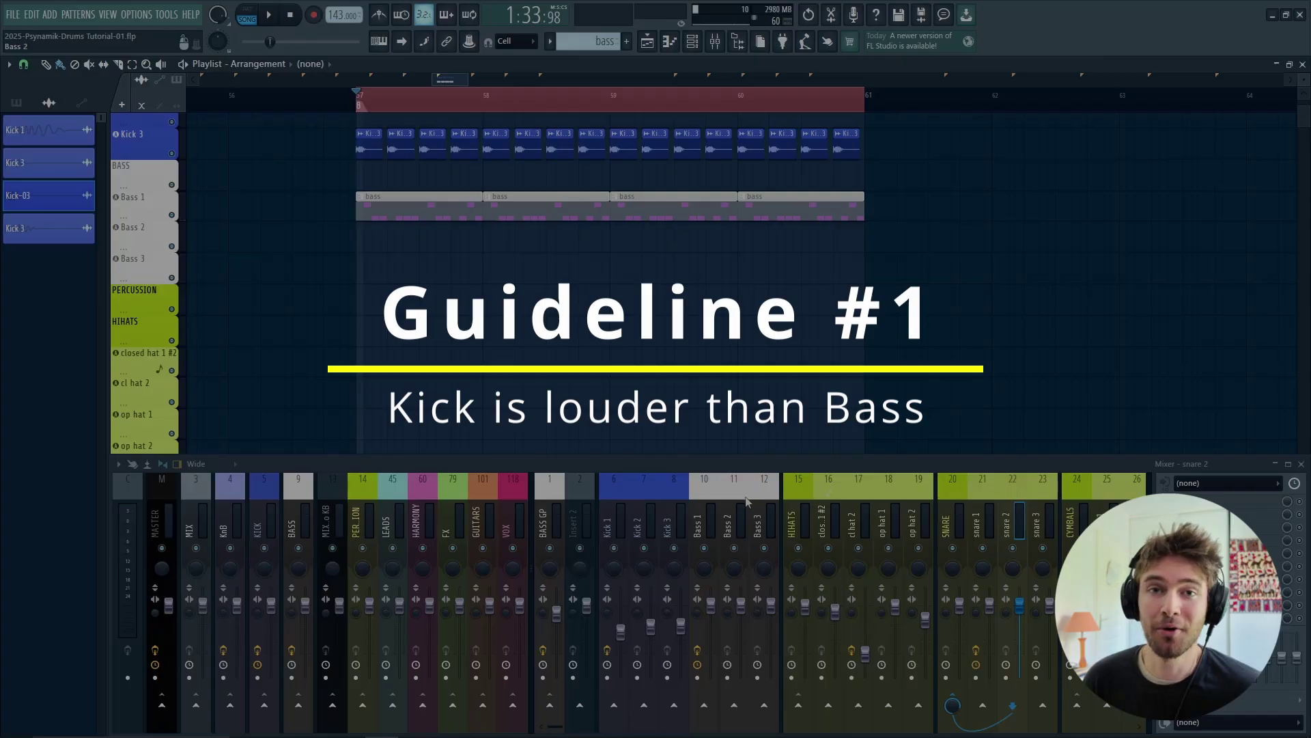
Step: Play the looped kick and bass section in the playlist, and stop playback after listening
scroll(257, 290, up, 2)
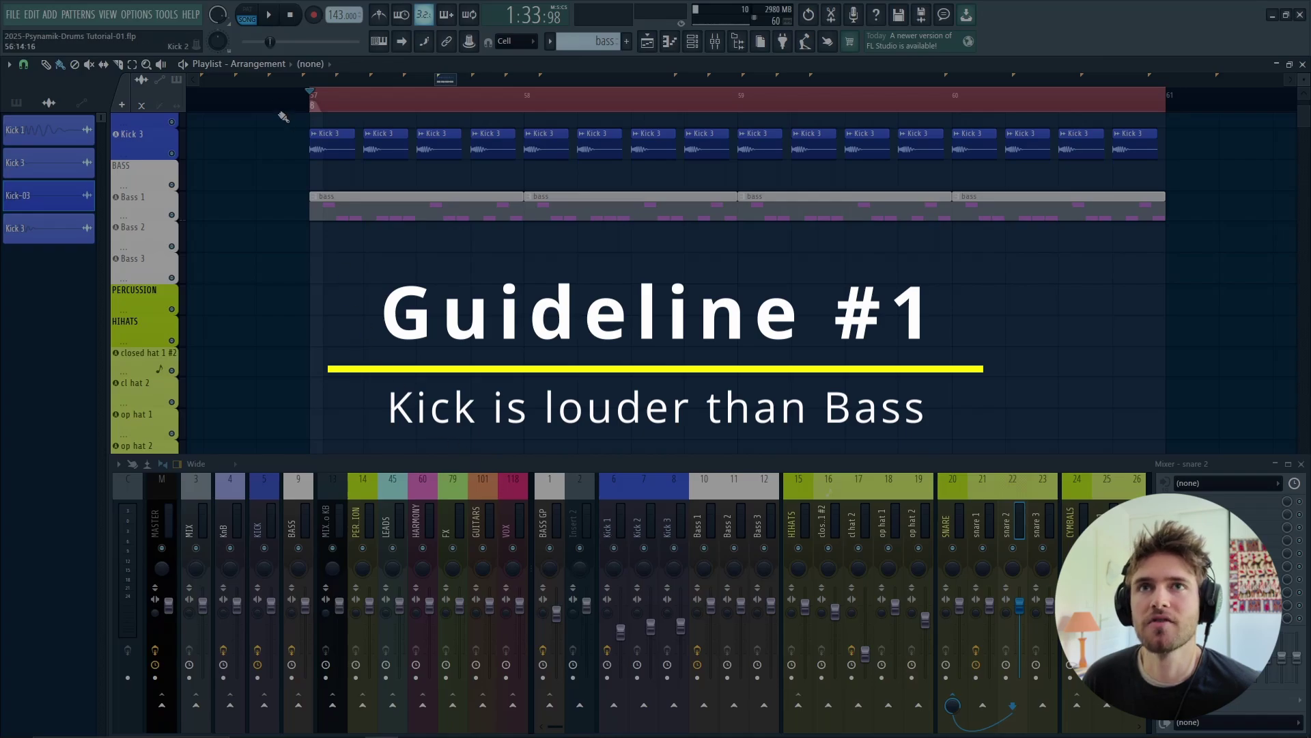
click(269, 16)
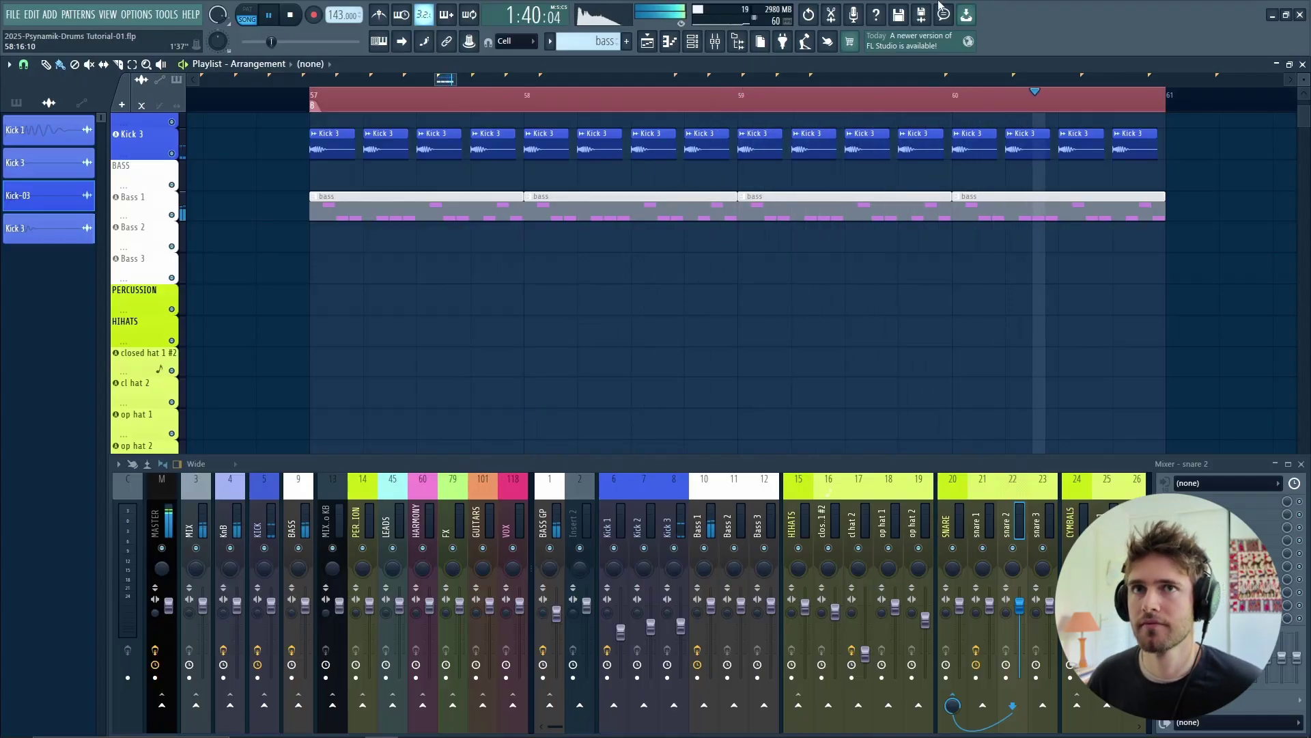
key(space)
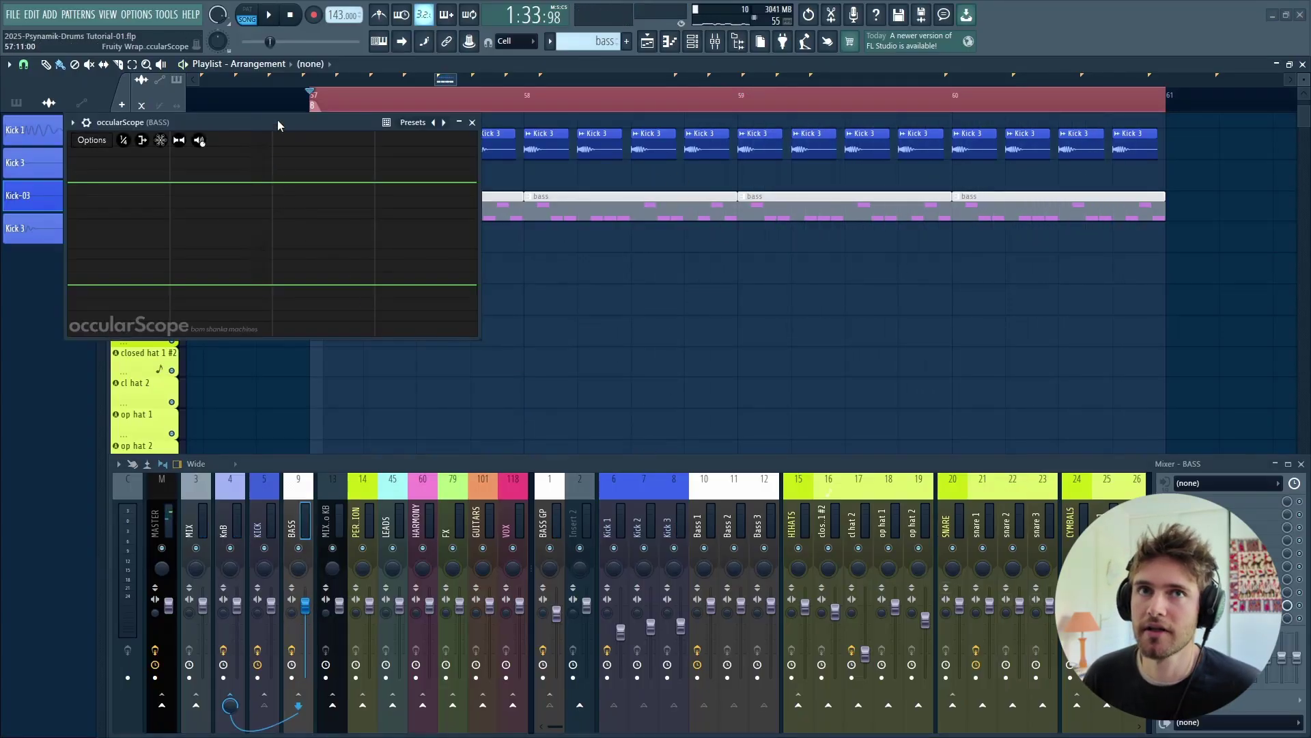
Step: Compare the kick and bass waveforms in occularScope on the BASS track during playback, and close the scope
drag(277, 127, 689, 194)
key(space)
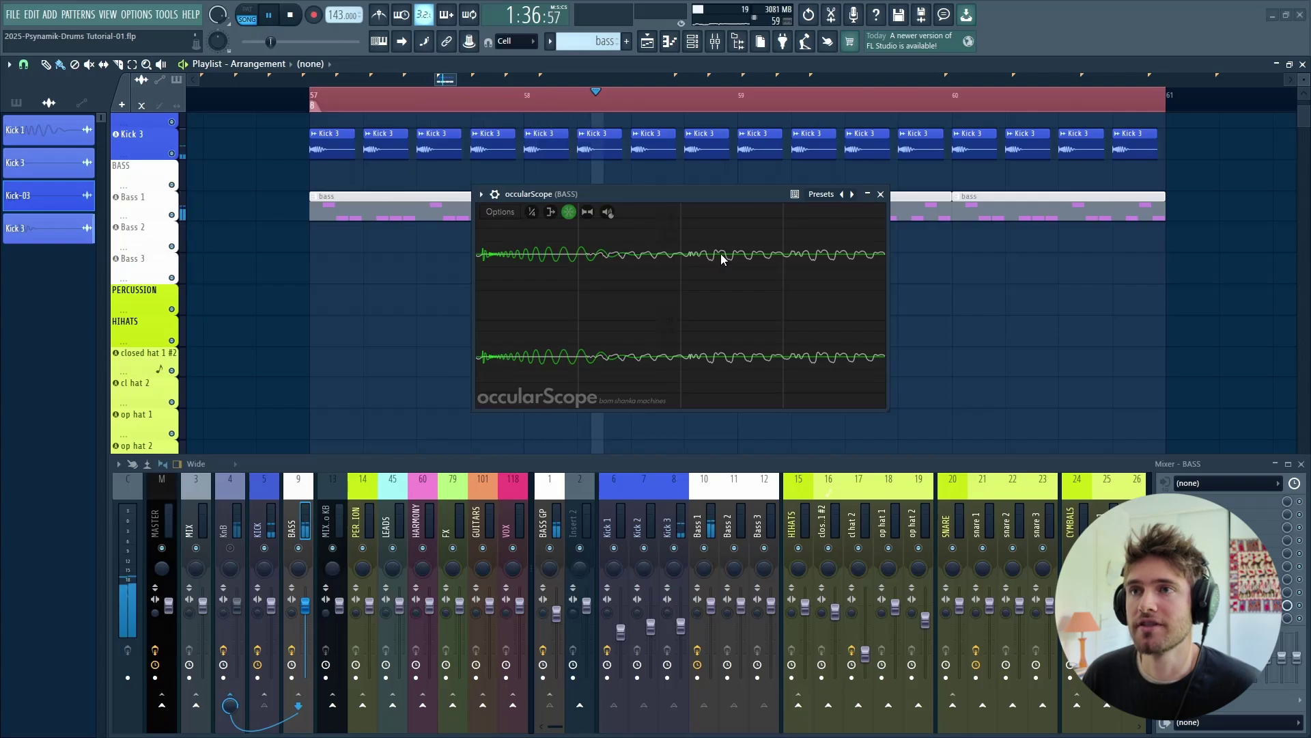
click(881, 194)
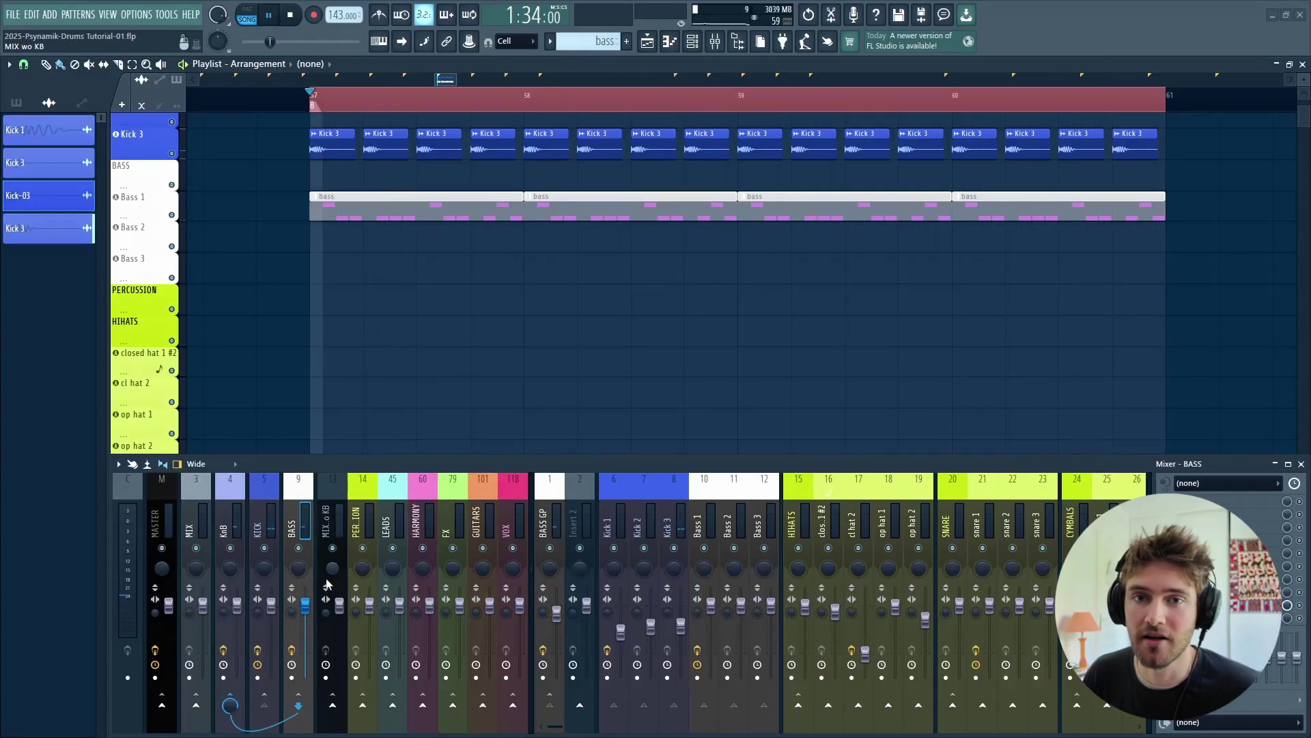
Step: Raise the BASS mixer track's volume to about 5.6 dB for a listening comparison, and lower it again
drag(305, 605, 305, 586)
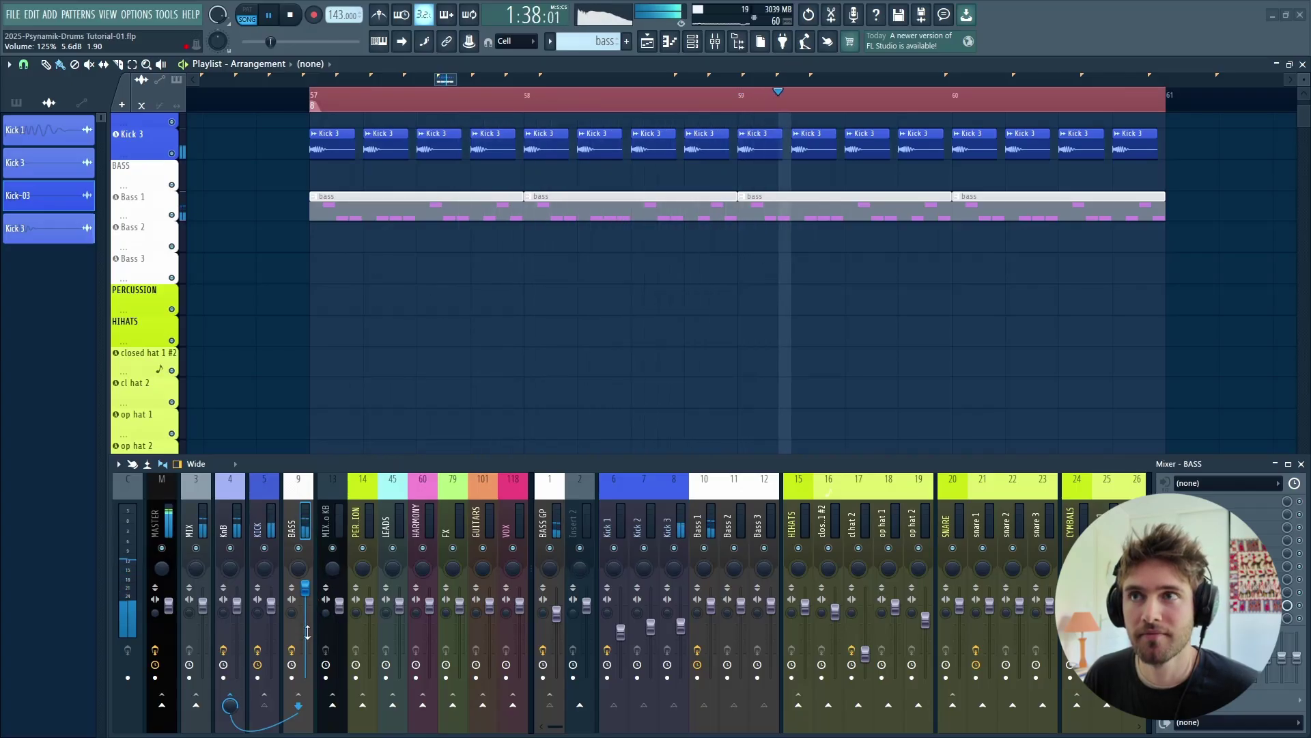
key(space)
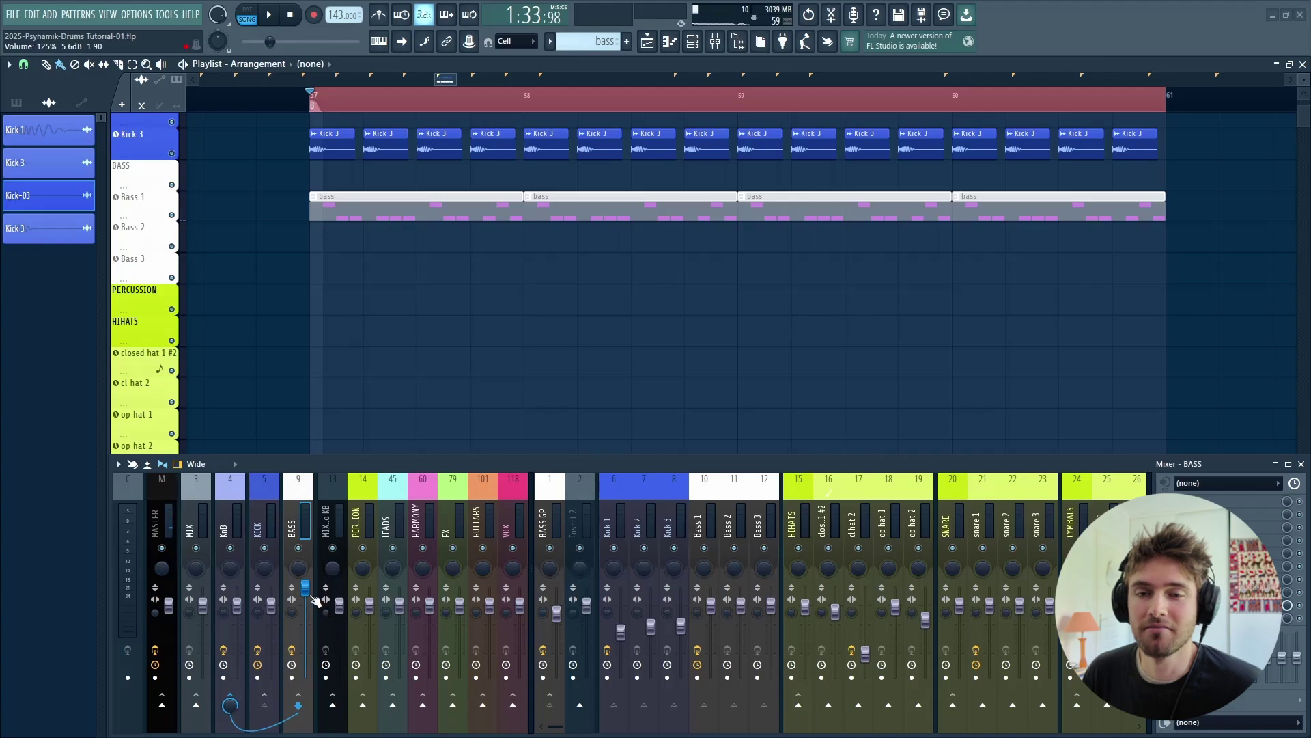
drag(308, 602, 307, 619)
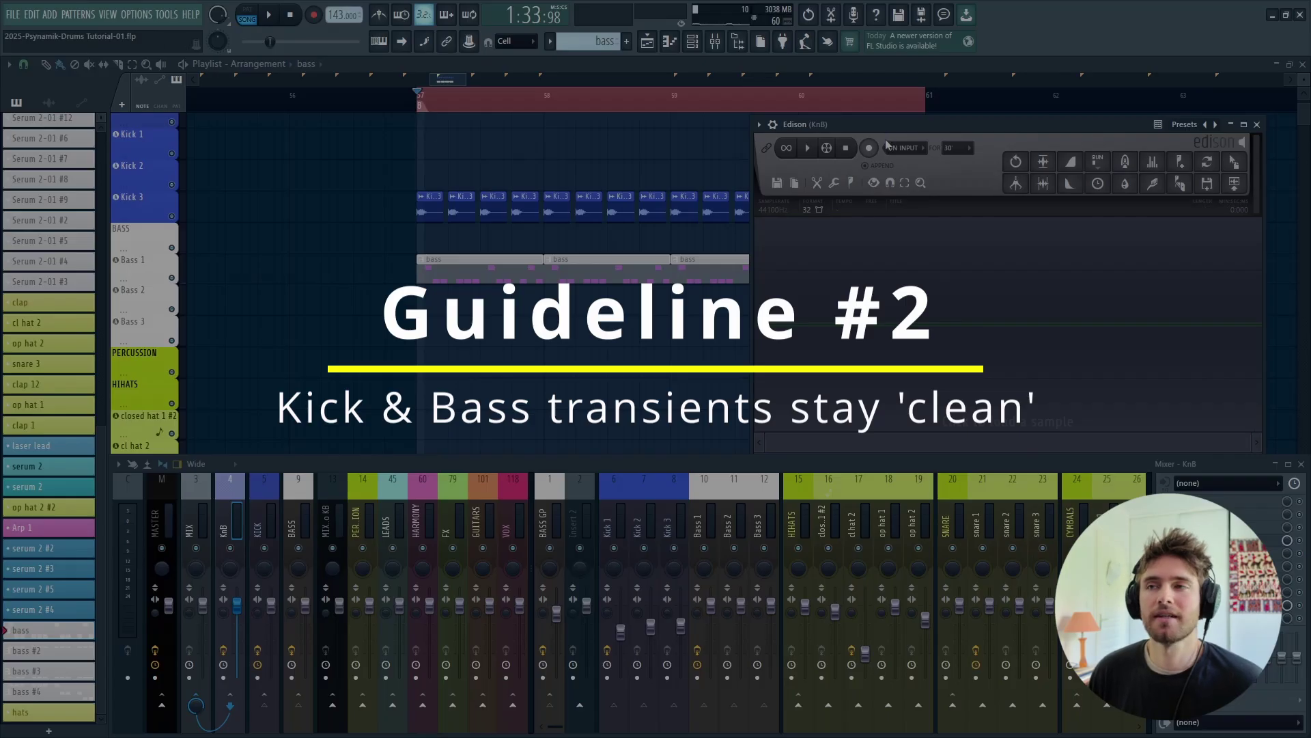
Step: Record the kick and bass loop into Edison on the KnB mixer track
drag(884, 134, 730, 117)
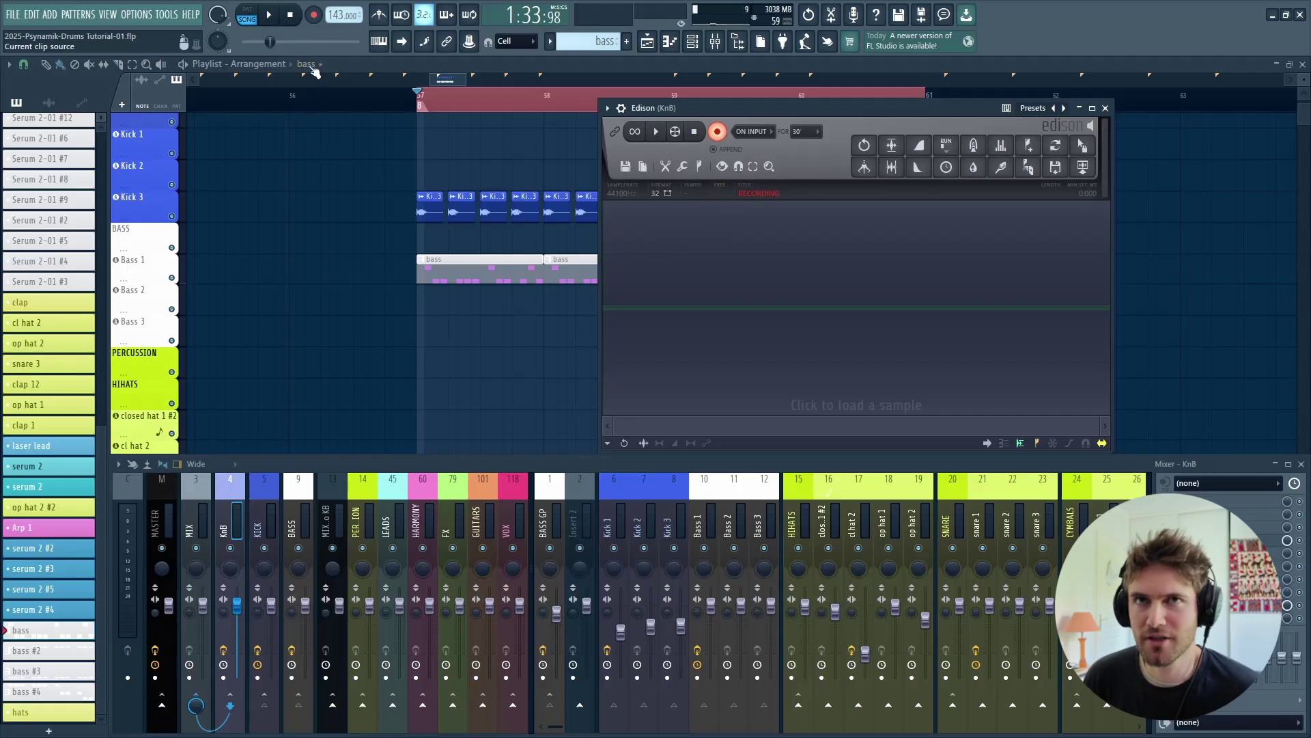
click(275, 18)
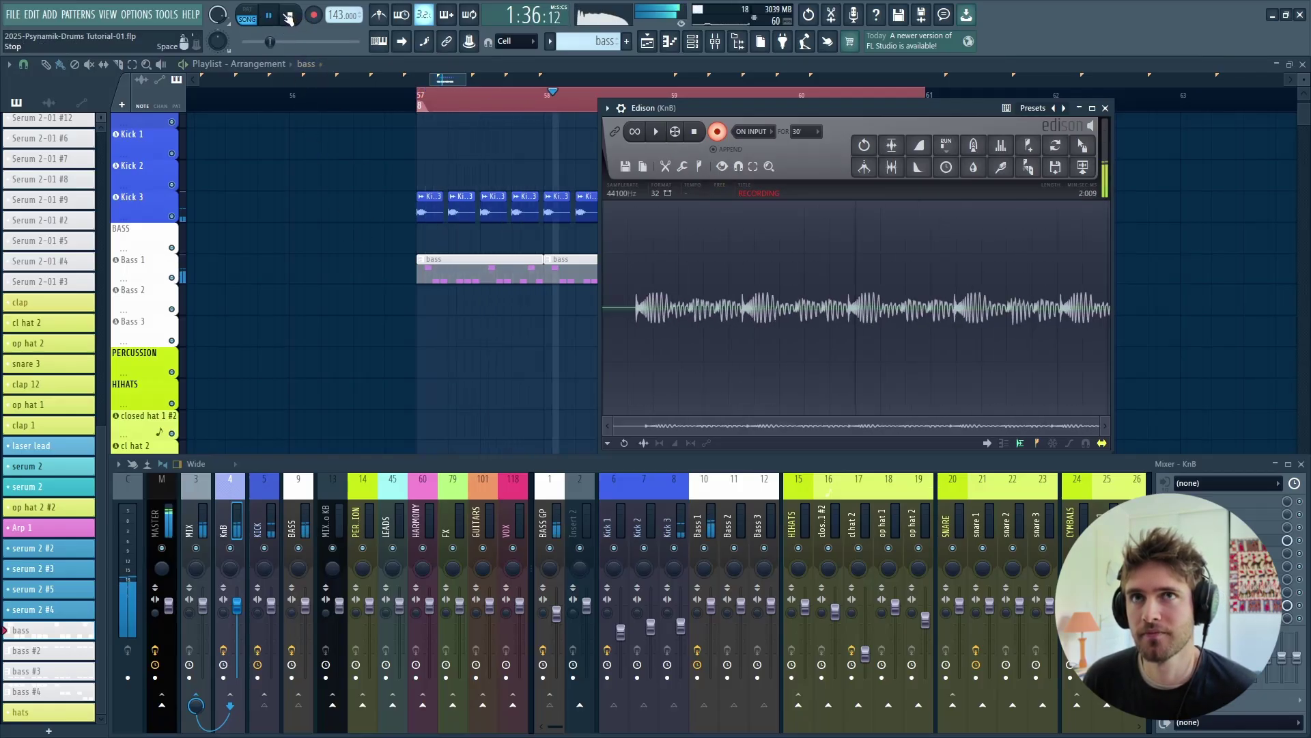
click(288, 18)
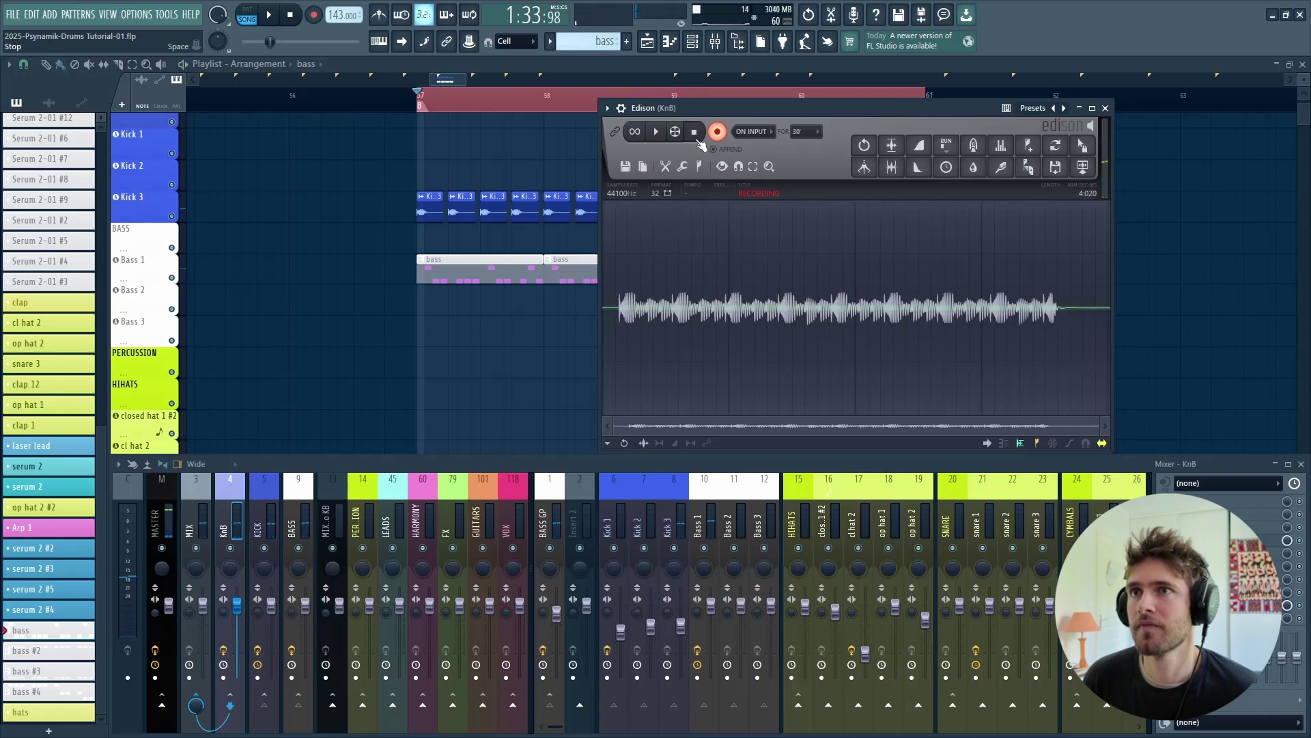
Step: Find a single kick in the Edison recording and select its waveform from transient to tail
scroll(690, 317, up, 10)
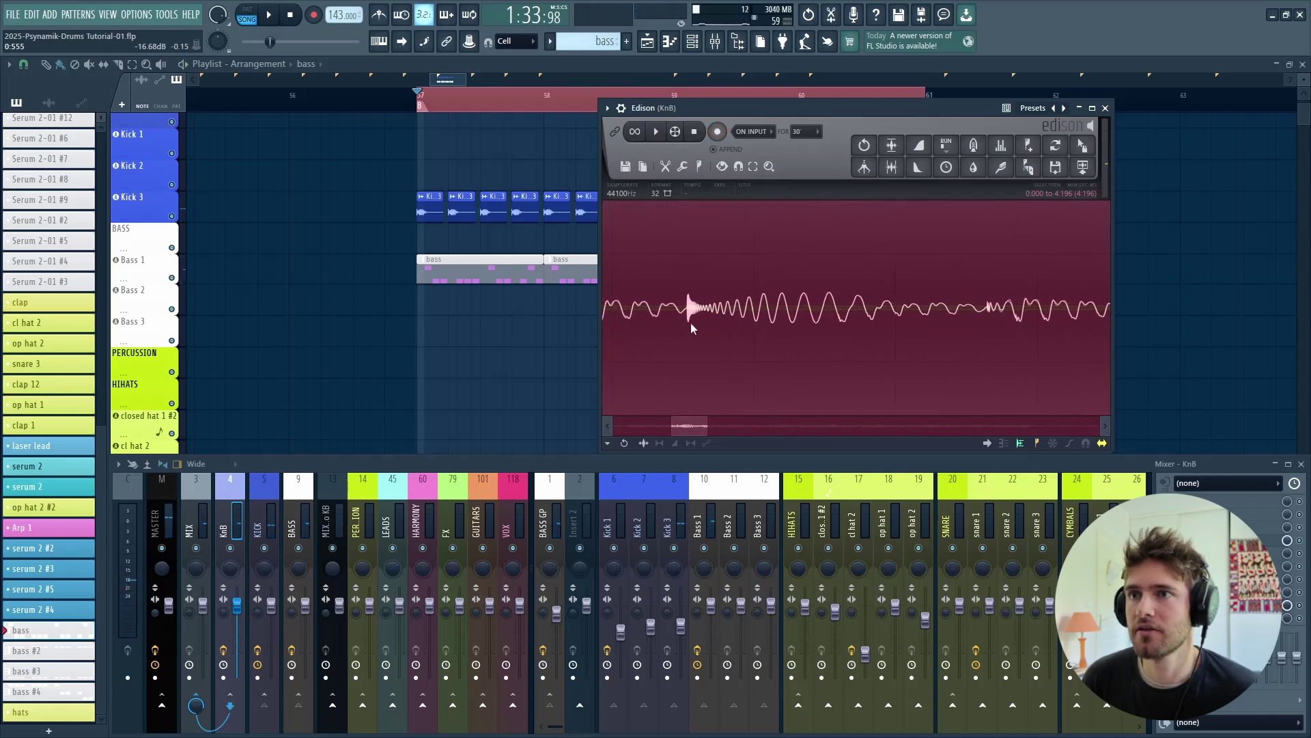
scroll(663, 321, down, 4)
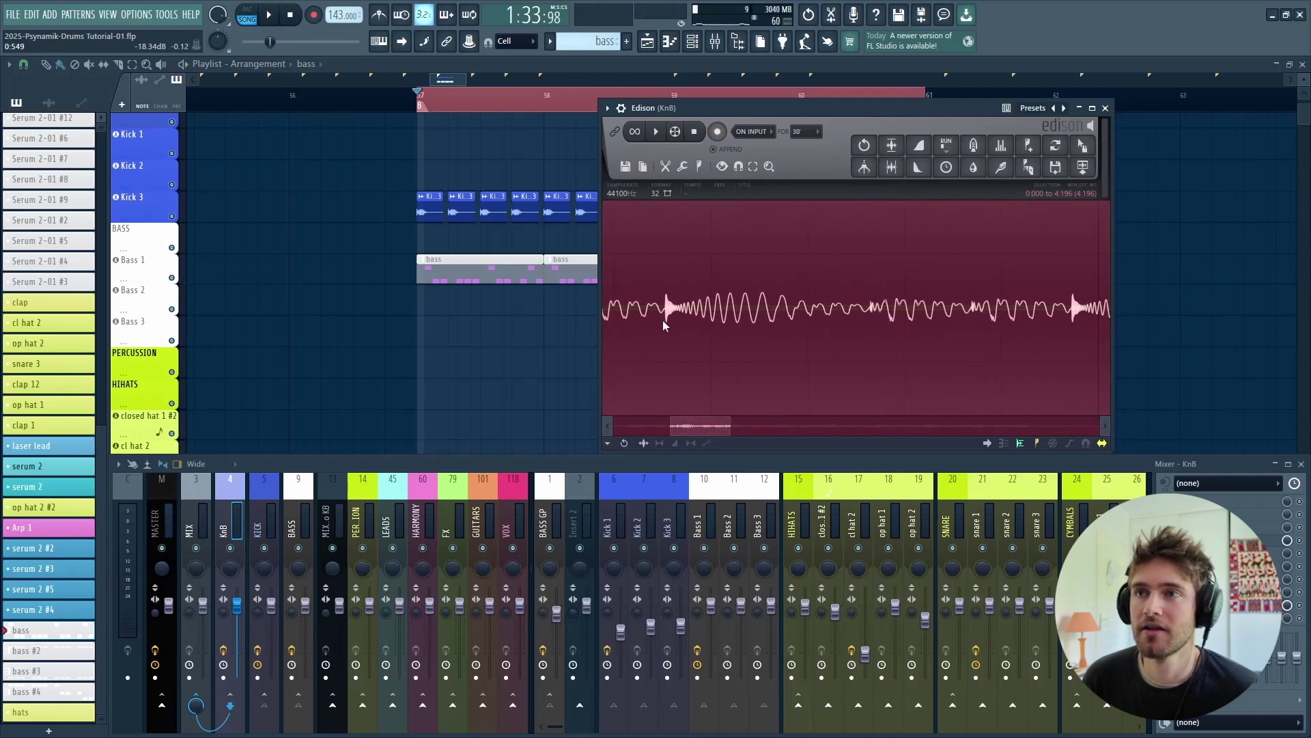
click(662, 287)
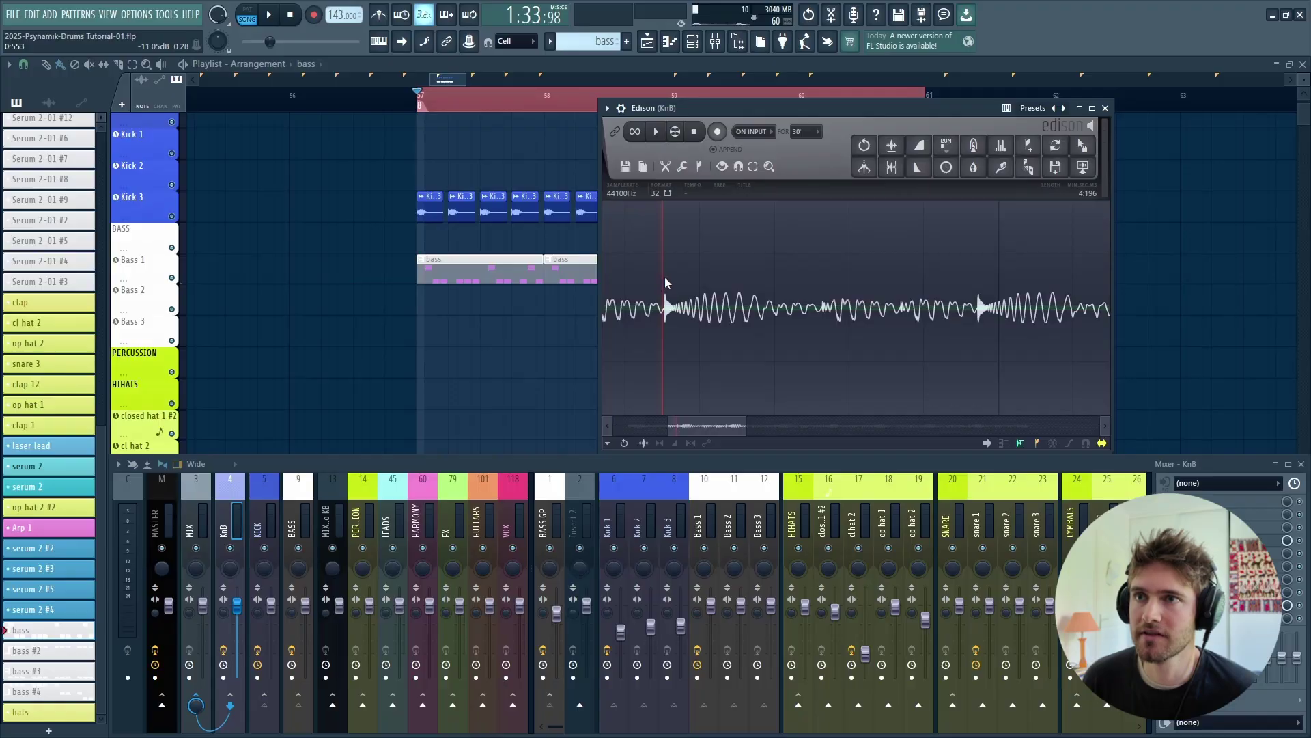
drag(666, 283, 760, 301)
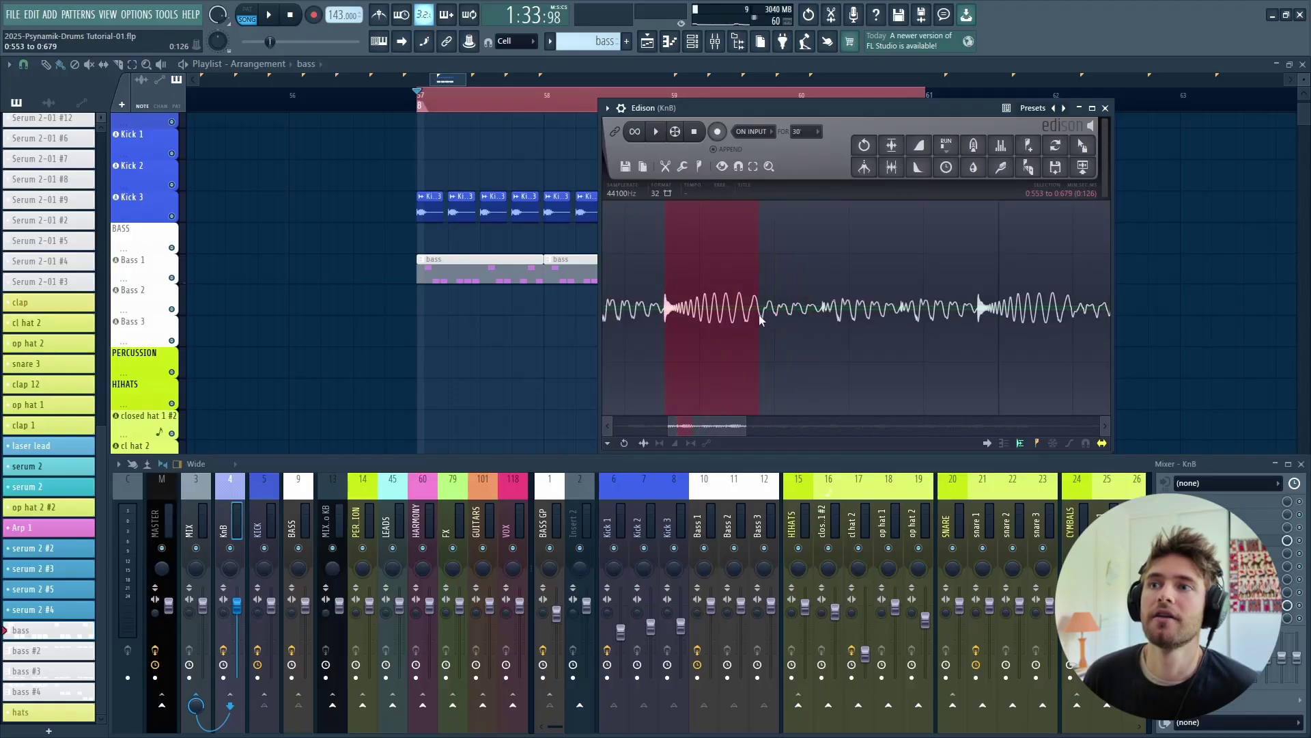
scroll(664, 314, up, 5)
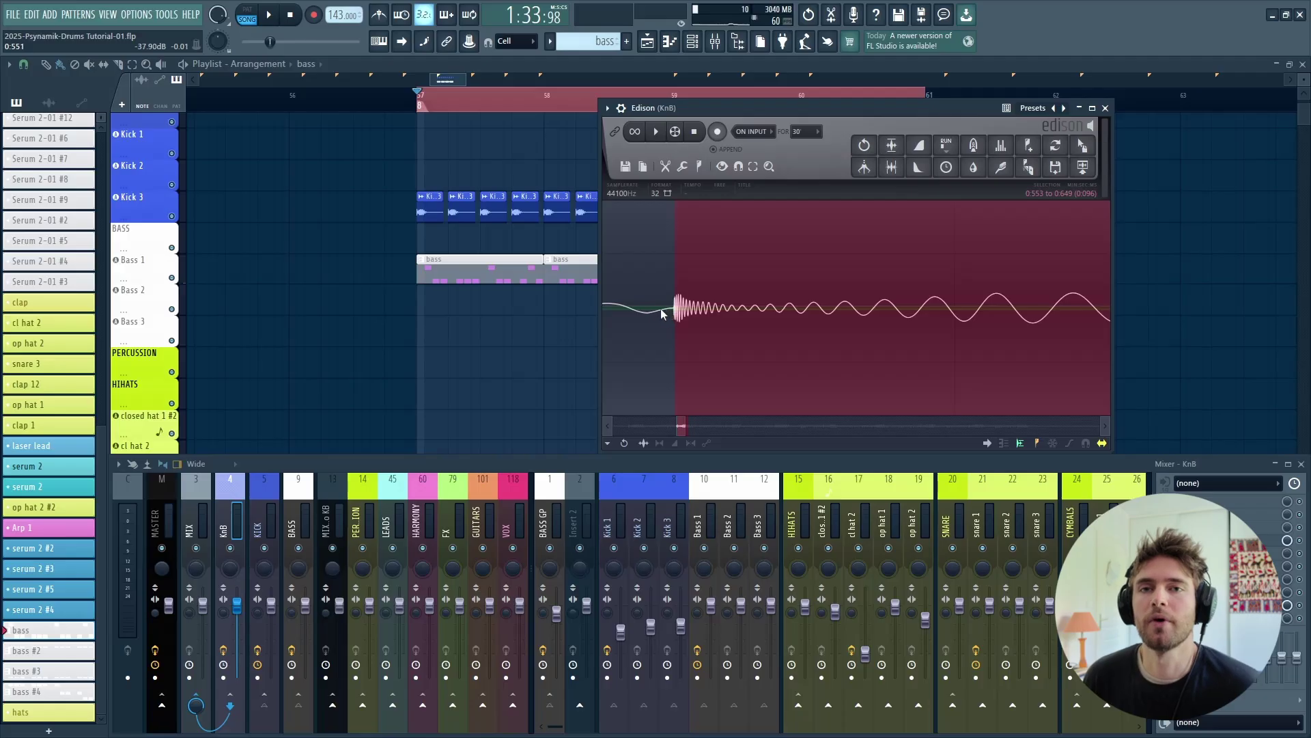
Step: Examine the kick's attack at sample level by selecting its first few cycles in Edison
scroll(659, 313, up, 5)
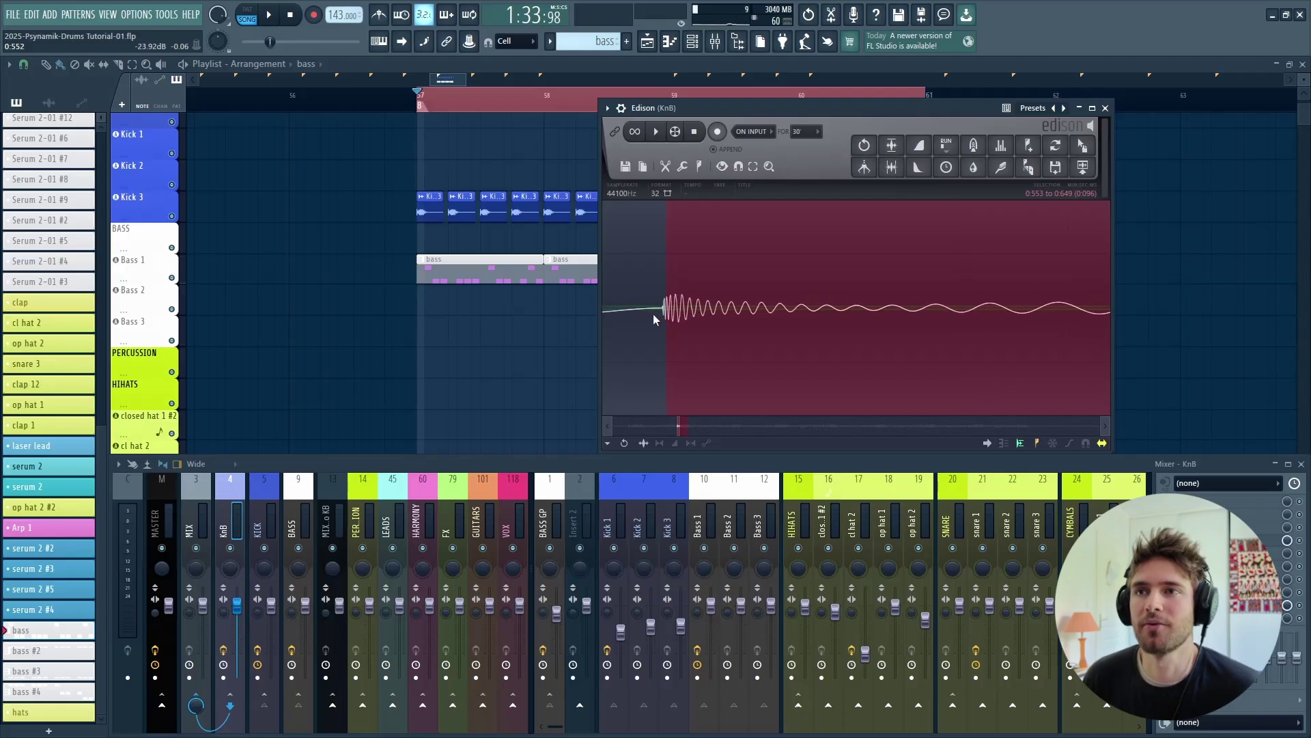
click(689, 309)
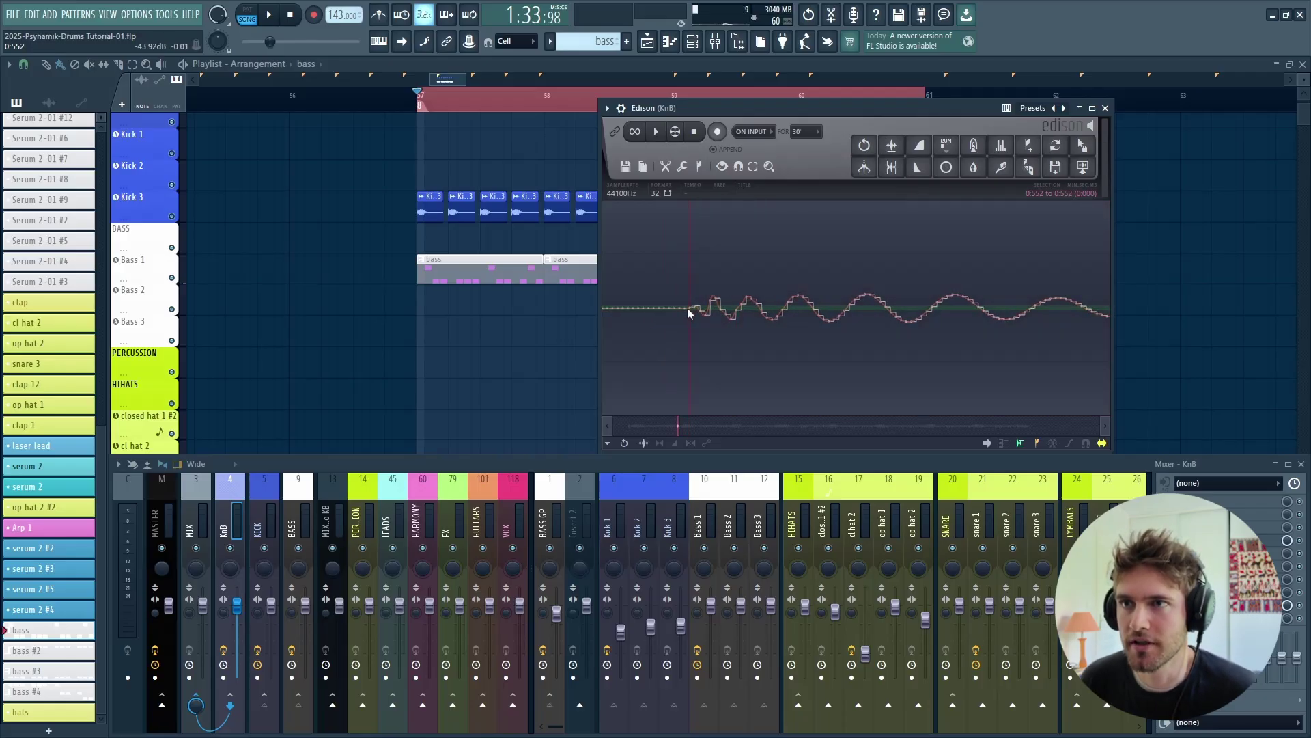
drag(689, 314, 844, 310)
scroll(782, 324, down, 2)
scroll(792, 324, down, 3)
scroll(799, 317, up, 6)
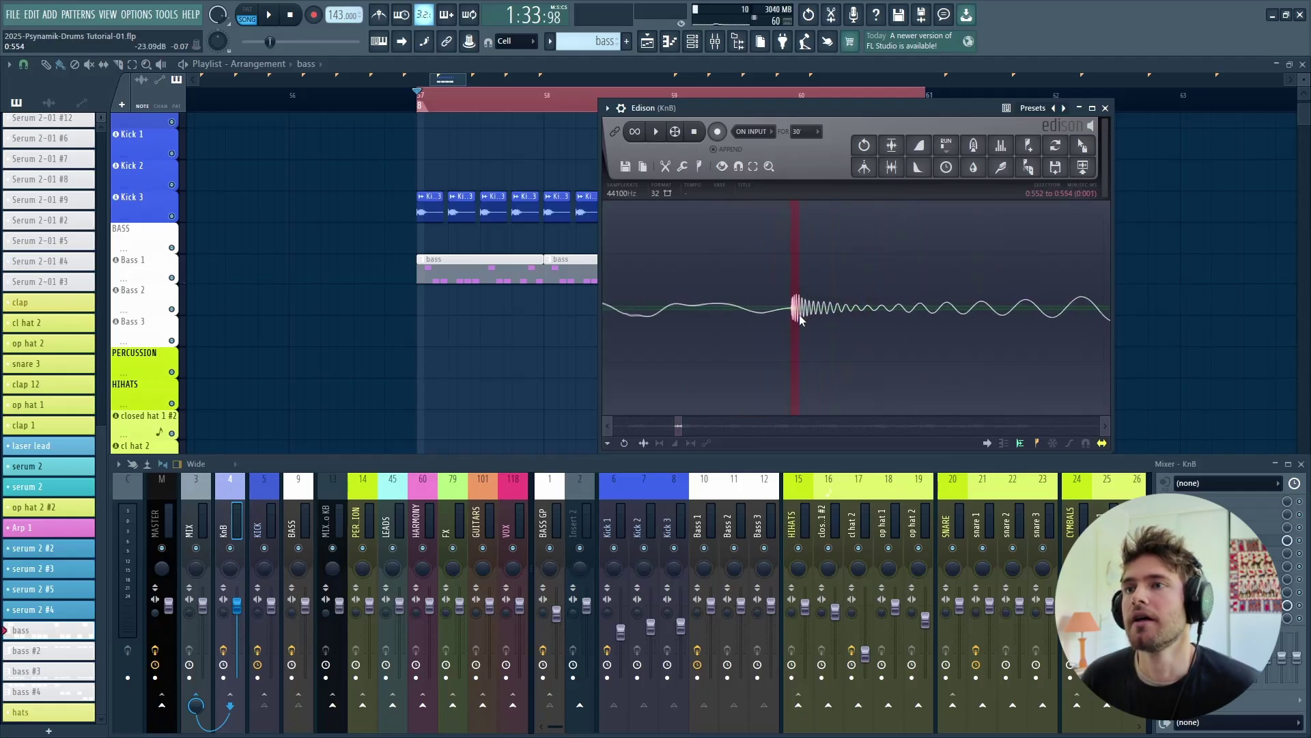
Step: Inspect the exact point where the kick transient starts by marking its first samples against the silence before it
click(694, 311)
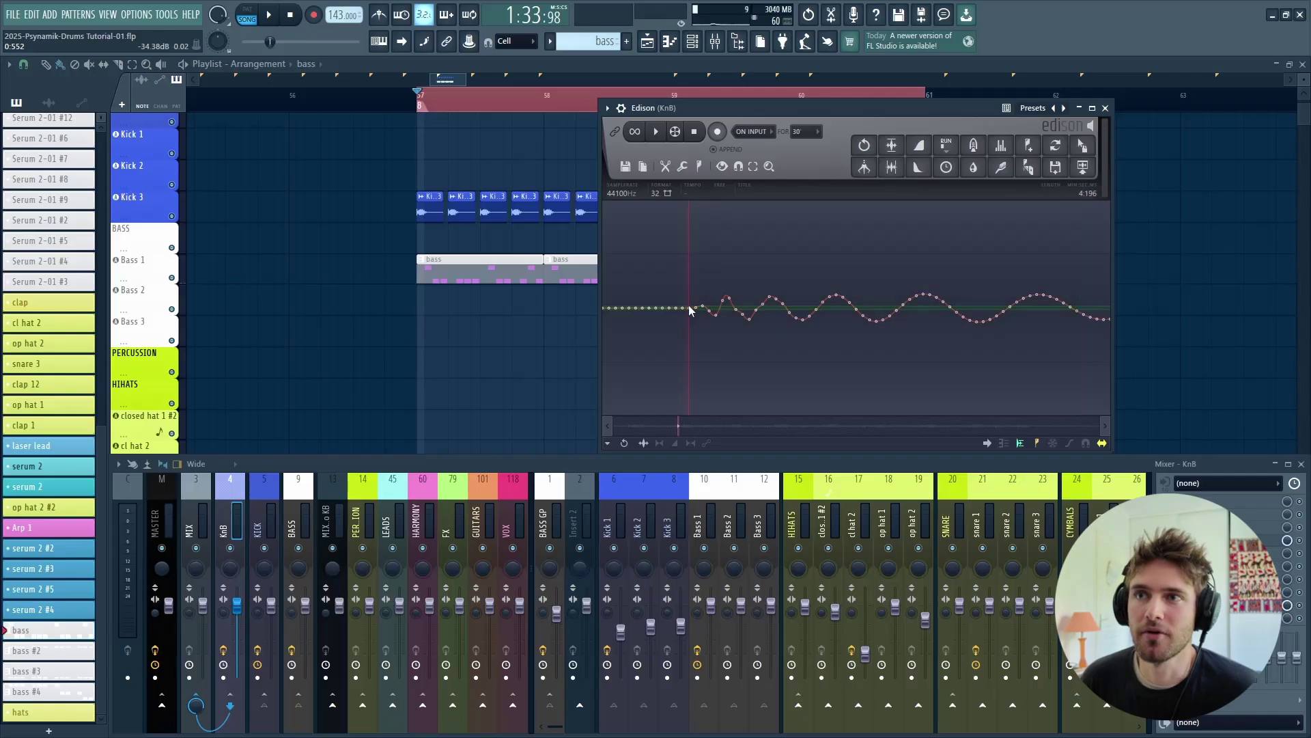
scroll(695, 311, down, 4)
drag(691, 310, 715, 313)
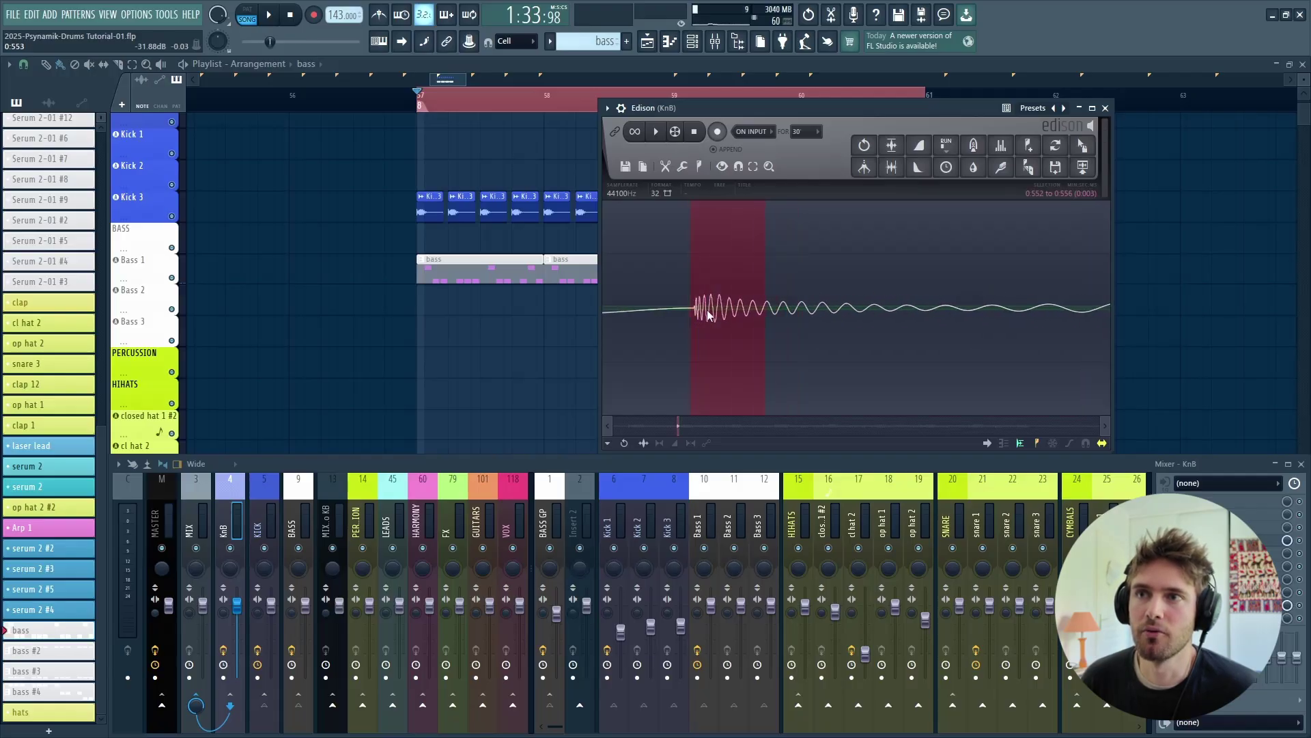
scroll(708, 315, up, 4)
click(706, 311)
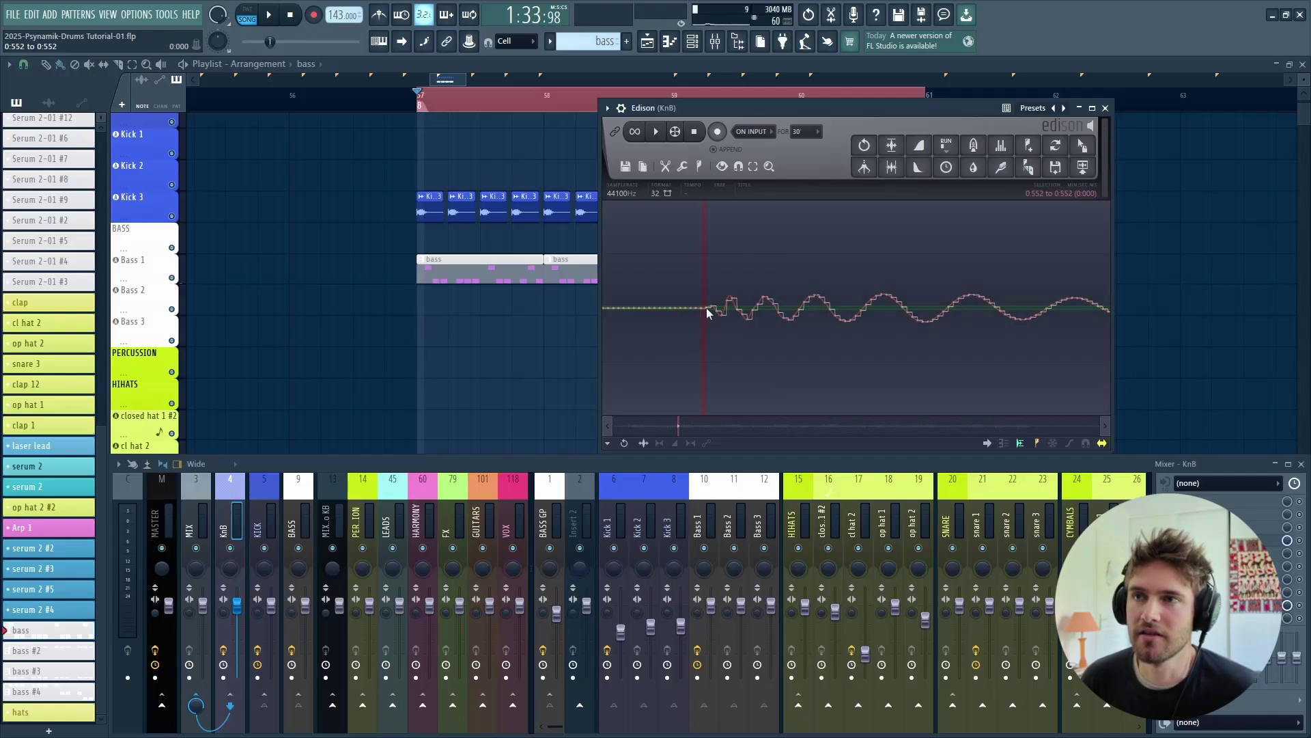
drag(720, 307, 703, 317)
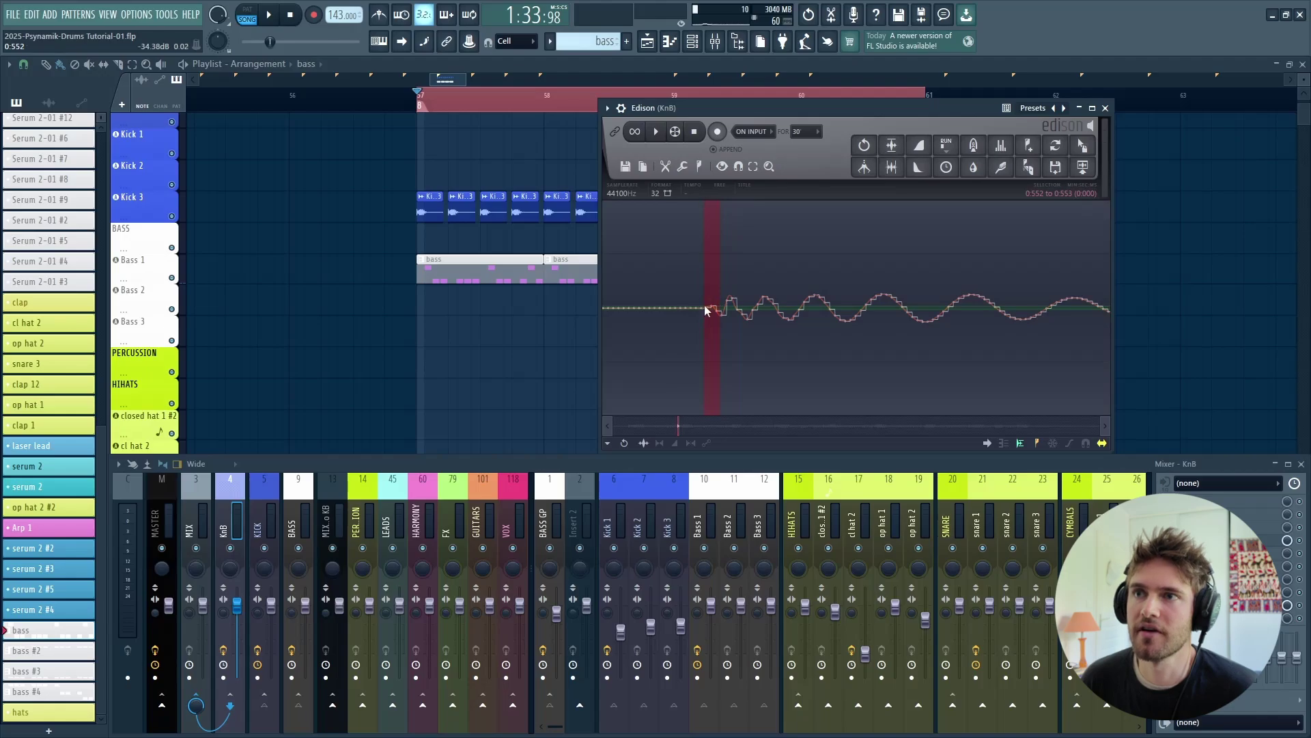
click(702, 309)
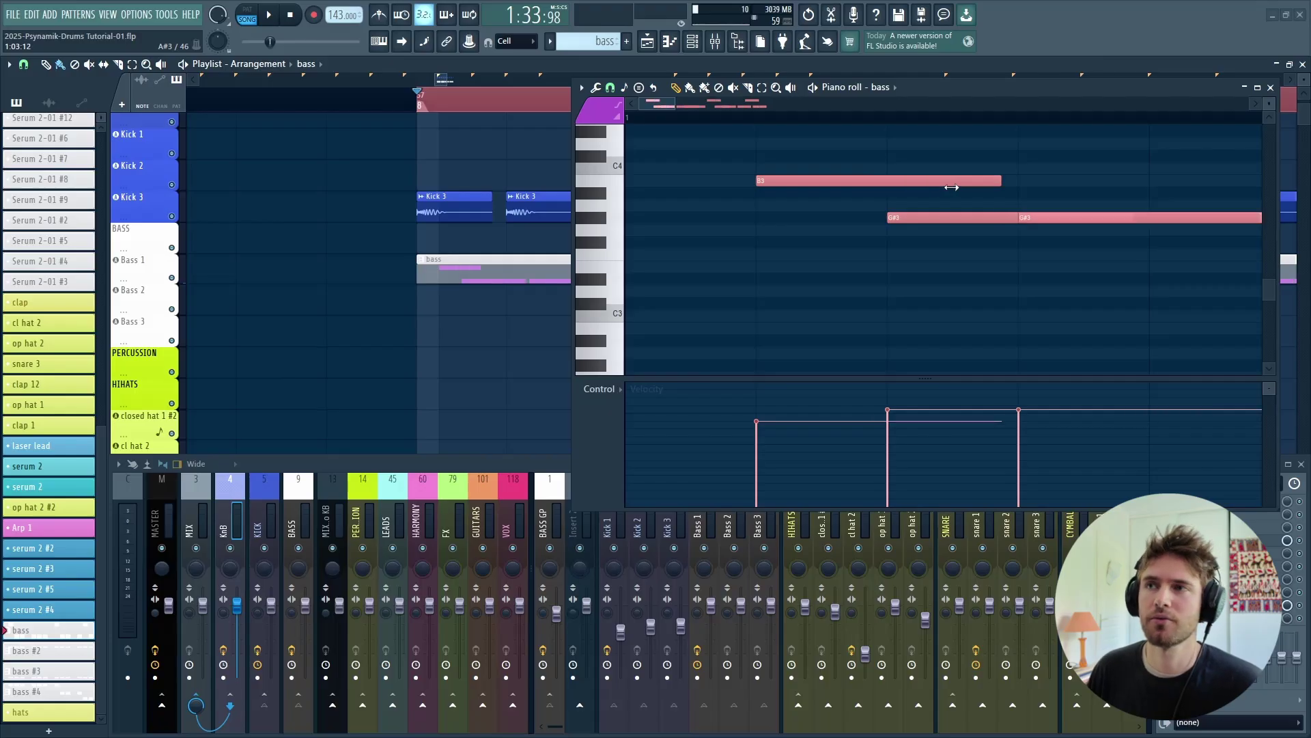
Step: Shorten the overlapping bass notes in the piano roll so each one ends where the next begins
drag(952, 187, 895, 182)
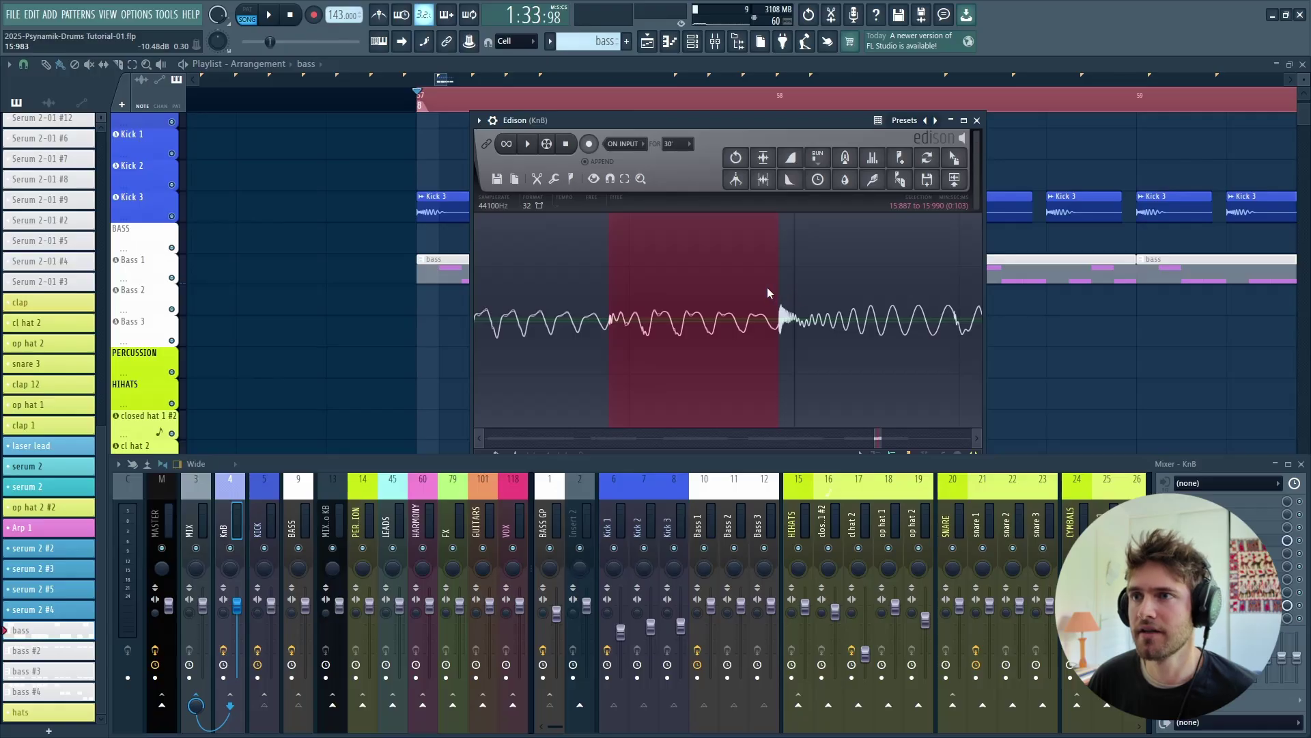
Step: Select in turn the kick, the bass note before it and that note's tail in the new Edison recording
drag(773, 285, 936, 300)
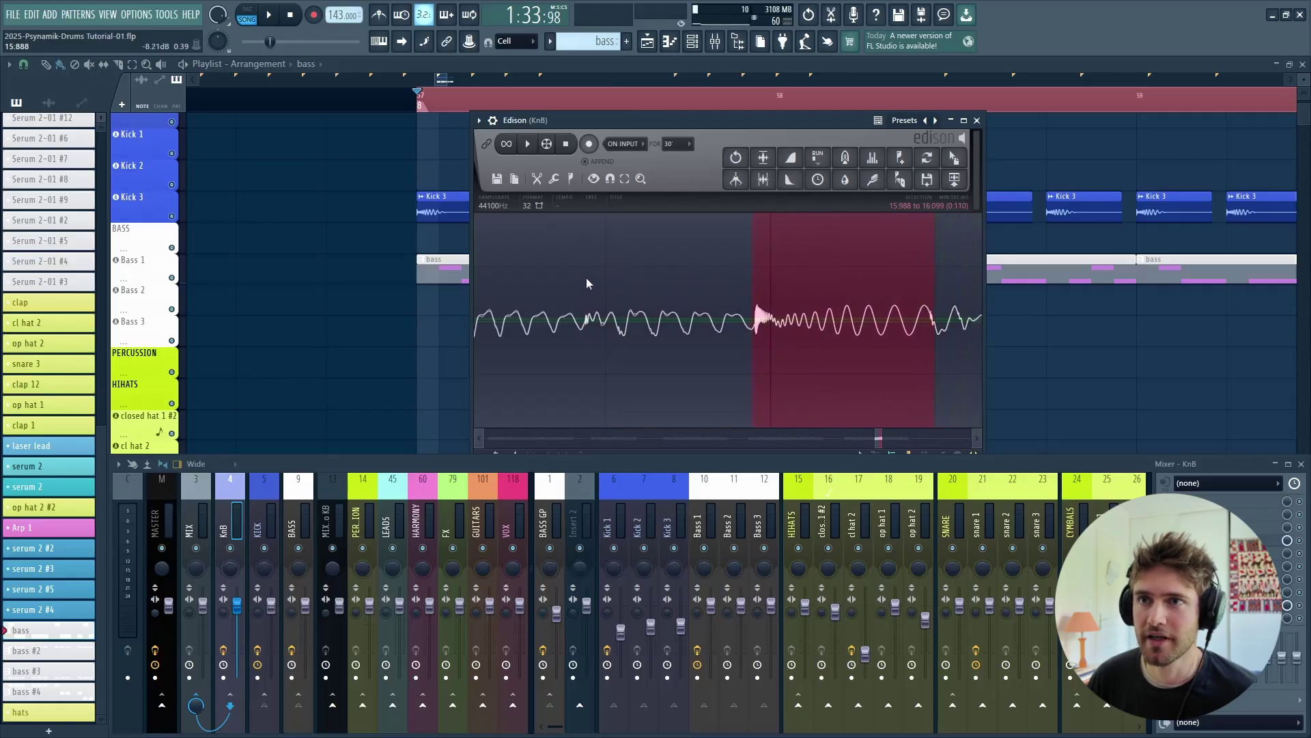
drag(586, 278, 677, 282)
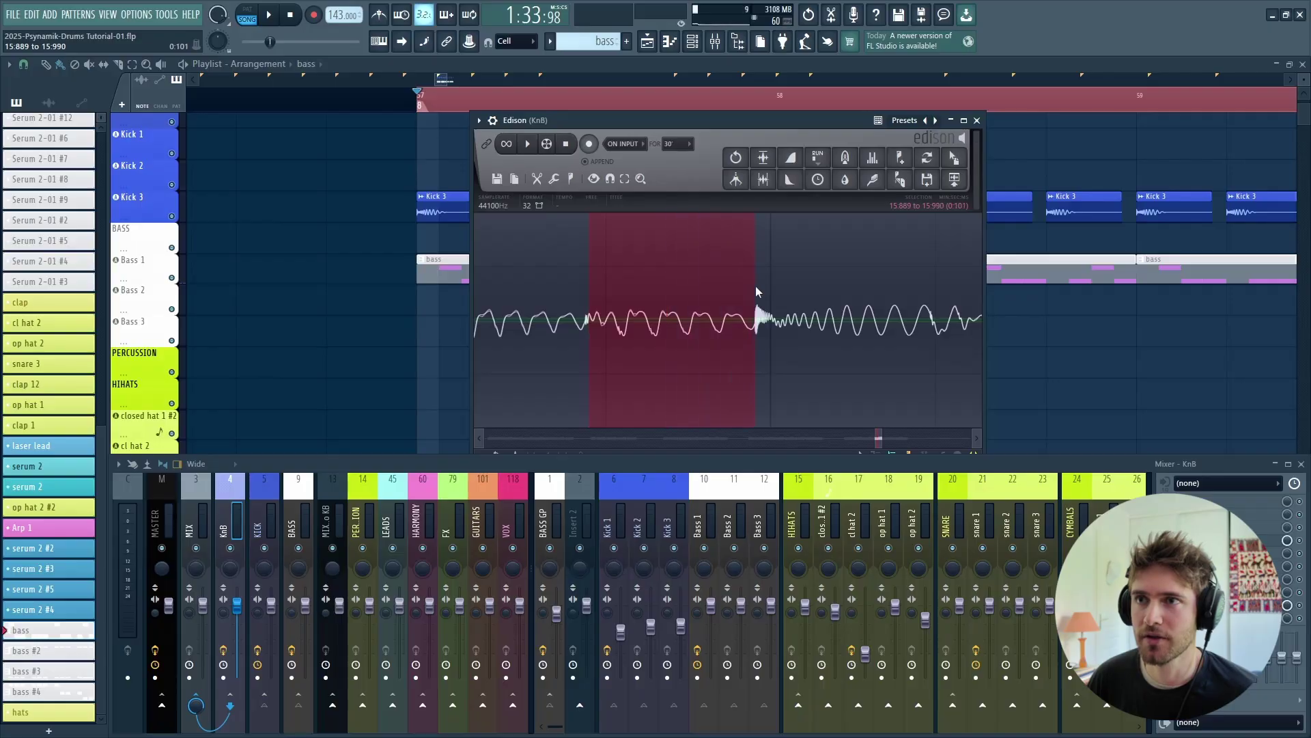
drag(742, 315, 754, 333)
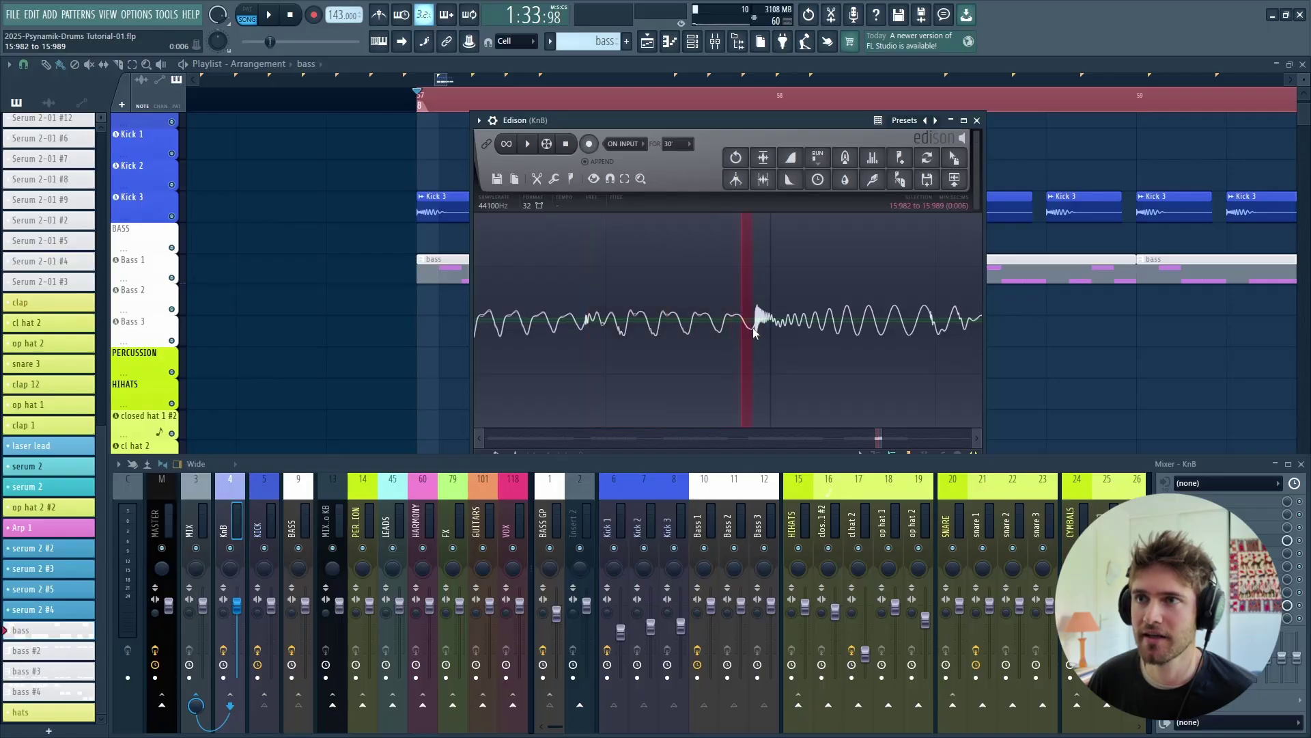
click(797, 321)
Step: Examine how the preceding bass tail runs into the kick transient by selecting the kick's attack in Edison
scroll(694, 322, up, 4)
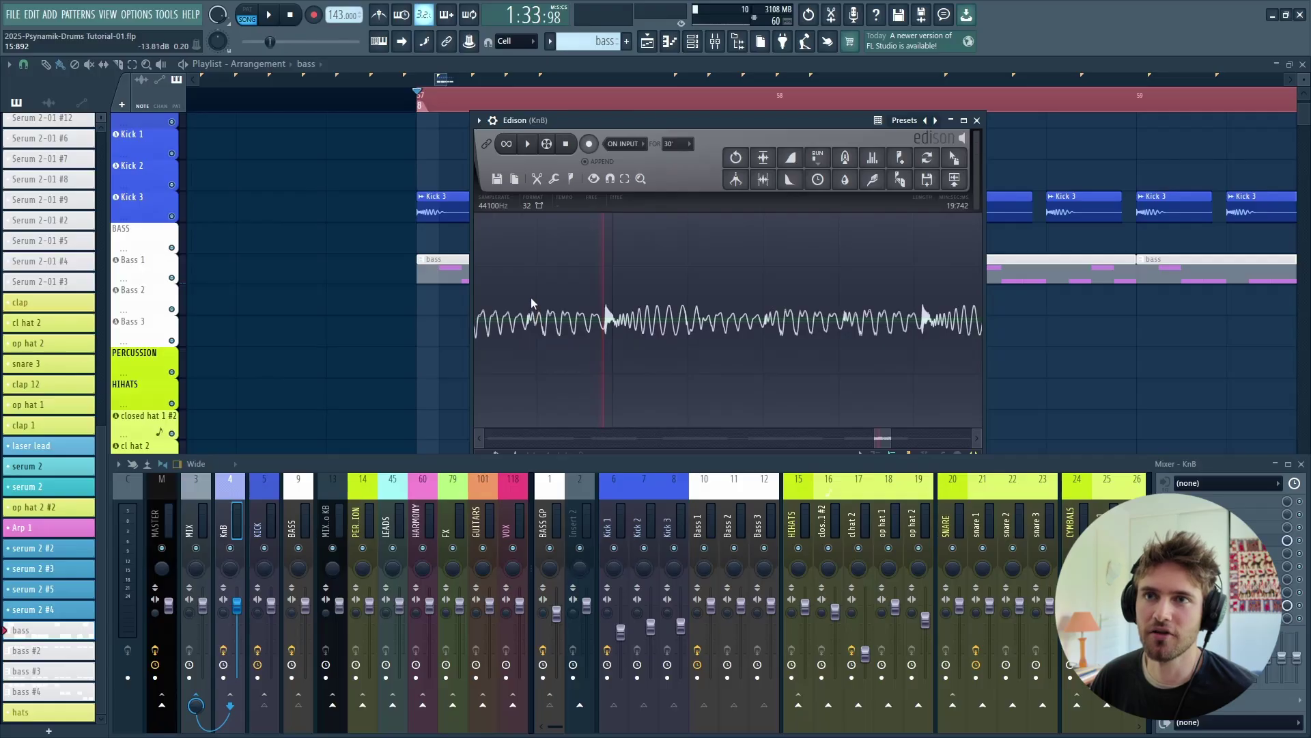
drag(526, 317, 688, 317)
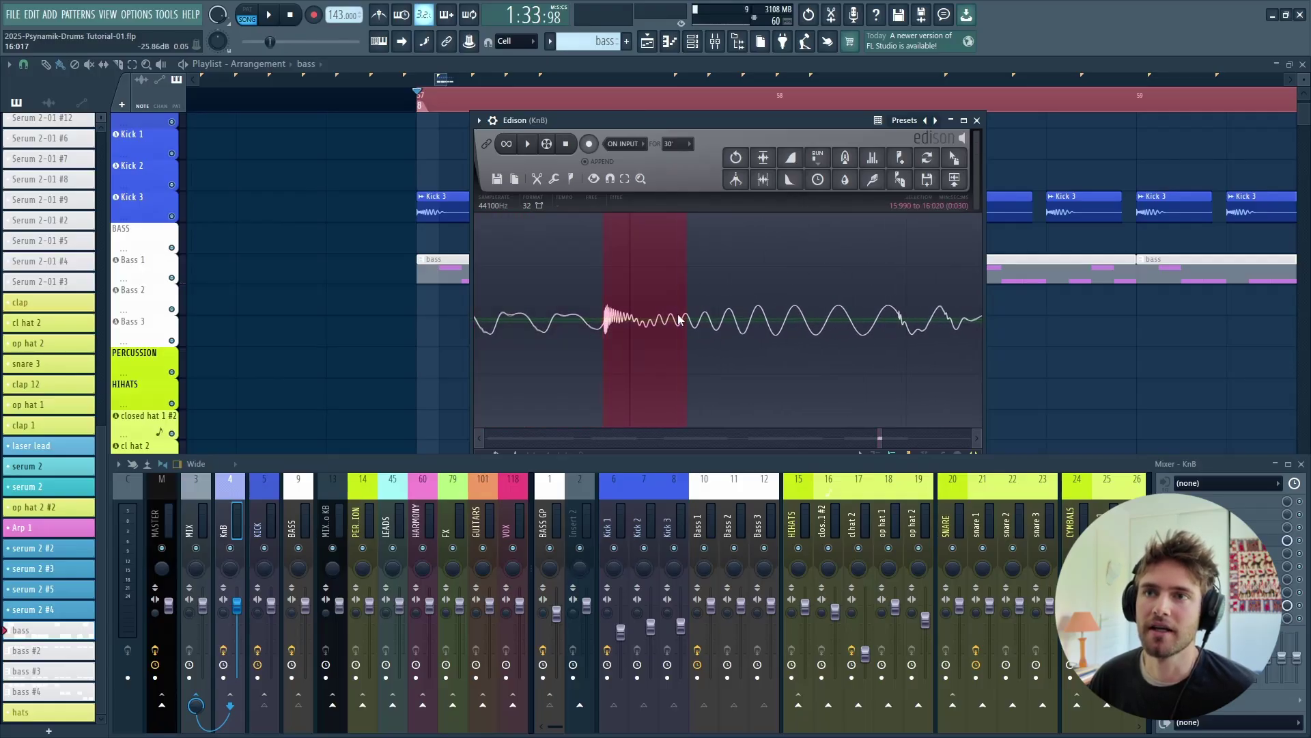
scroll(708, 321, down, 5)
scroll(746, 340, up, 5)
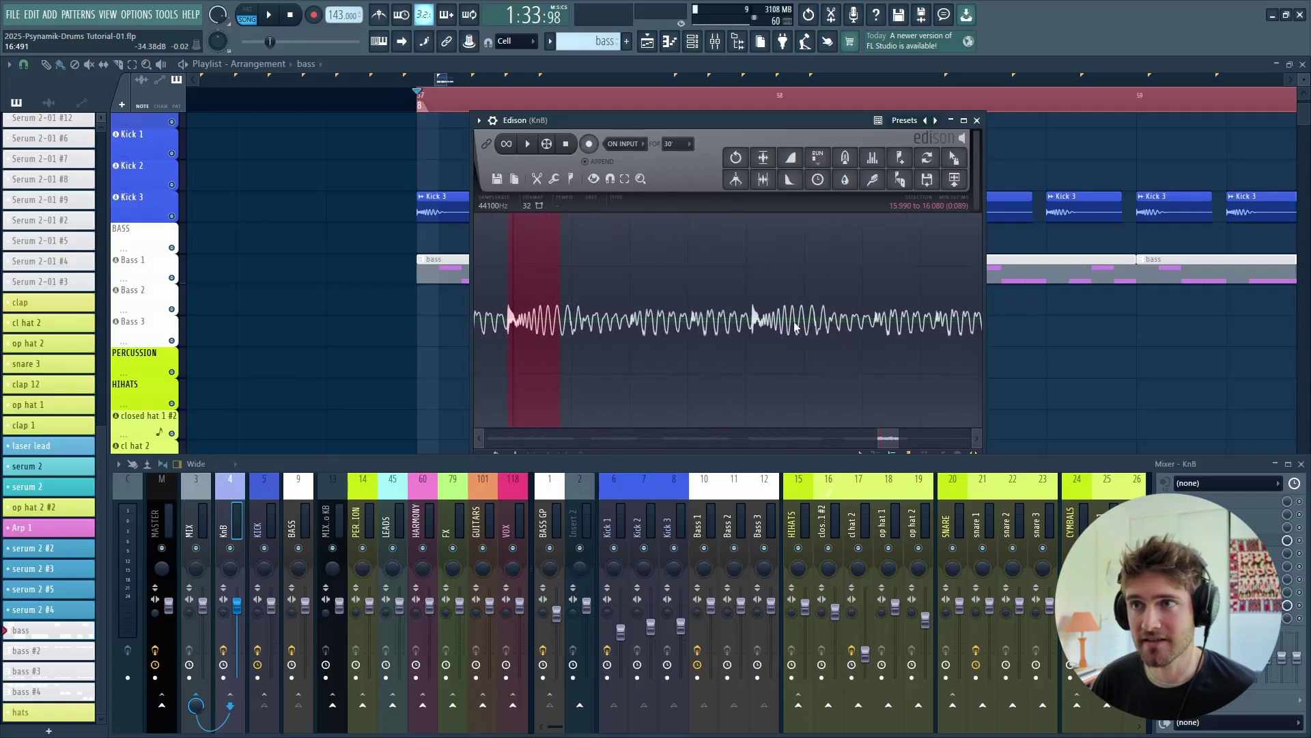
Step: Shorten all notes of the bass pattern in the piano roll to leave small gaps between them, and start playback
key(F7)
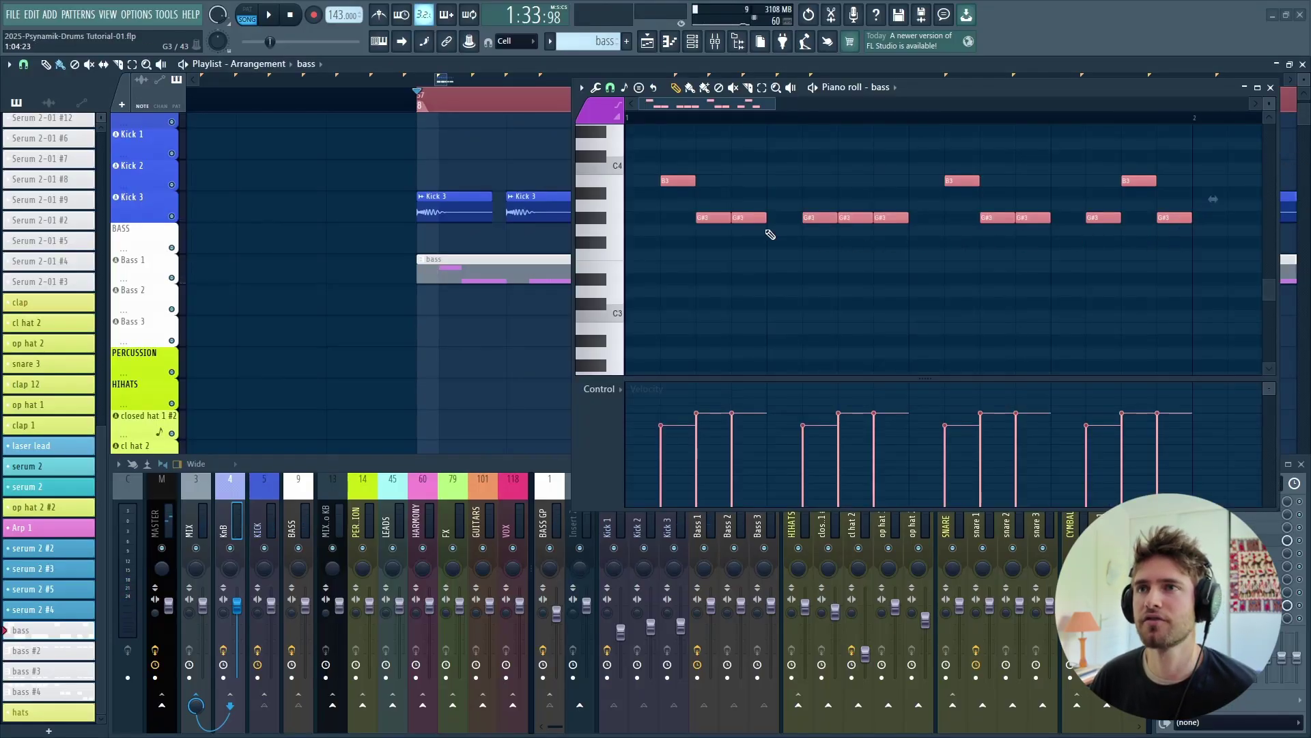
scroll(695, 198, up, 4)
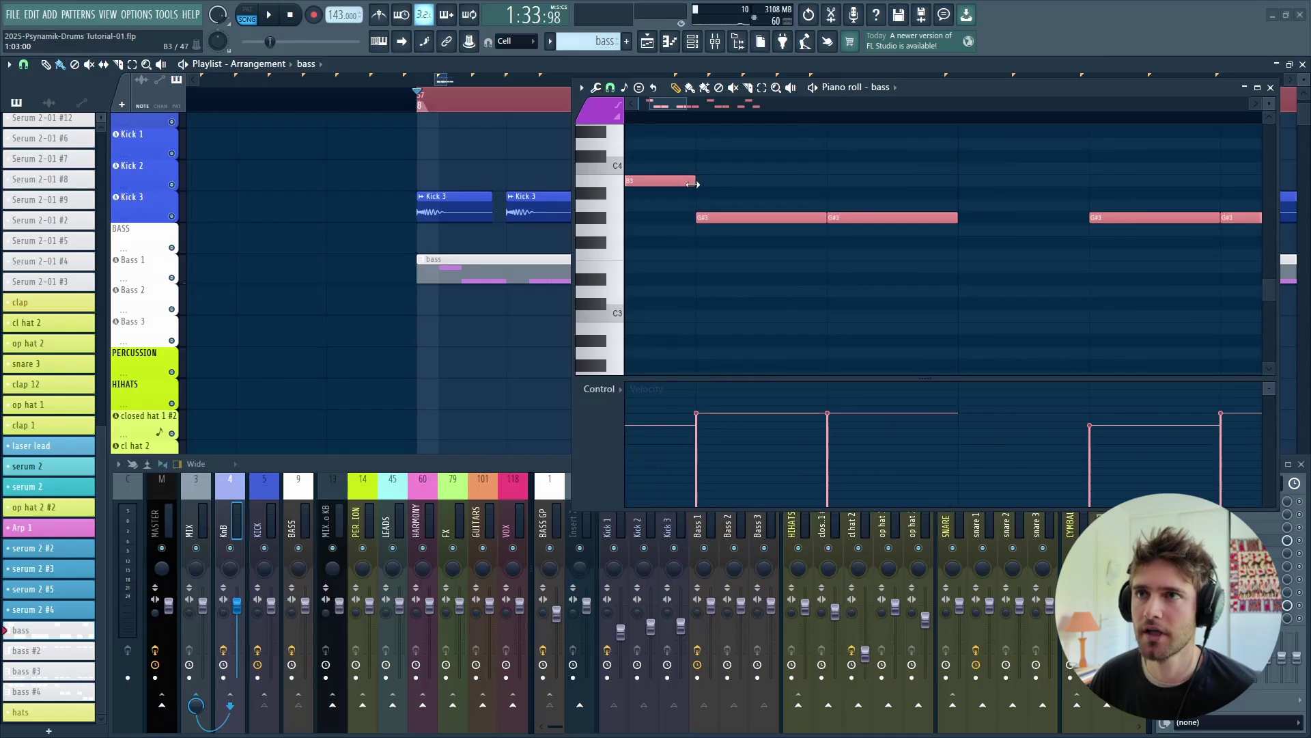
drag(690, 187, 682, 178)
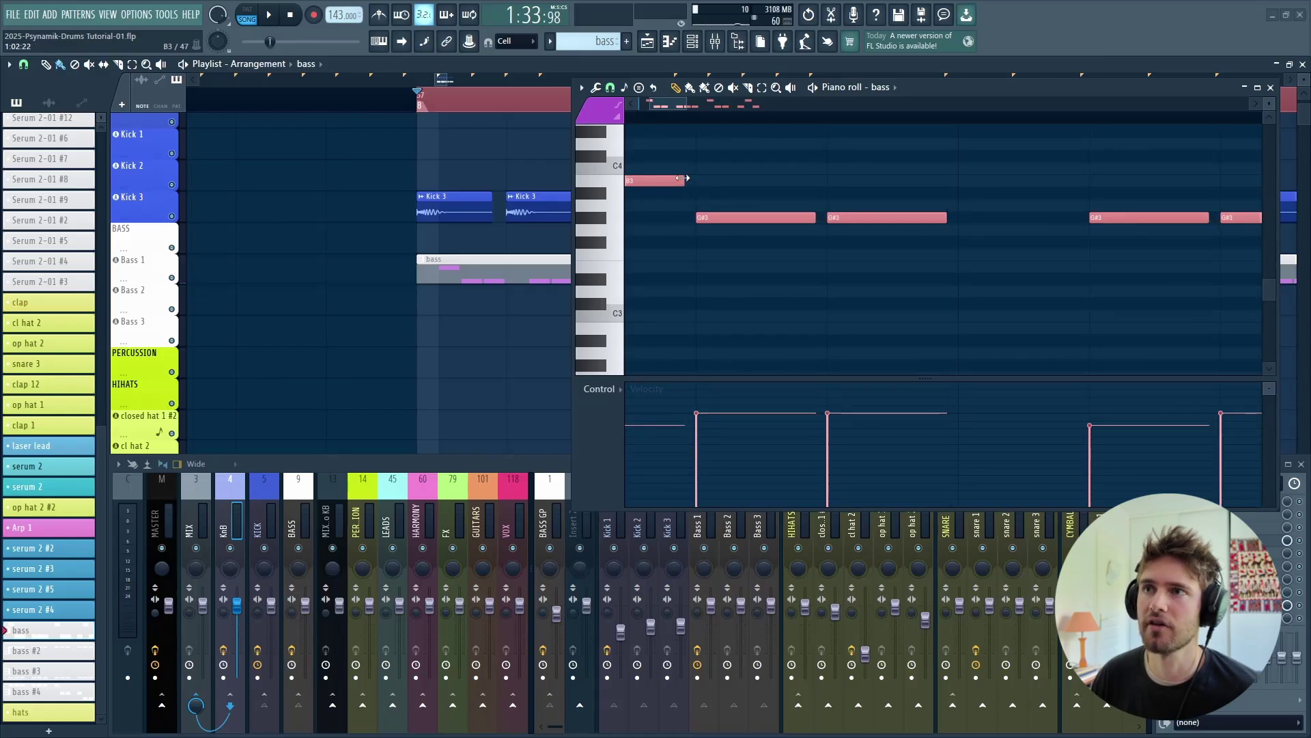
key(space)
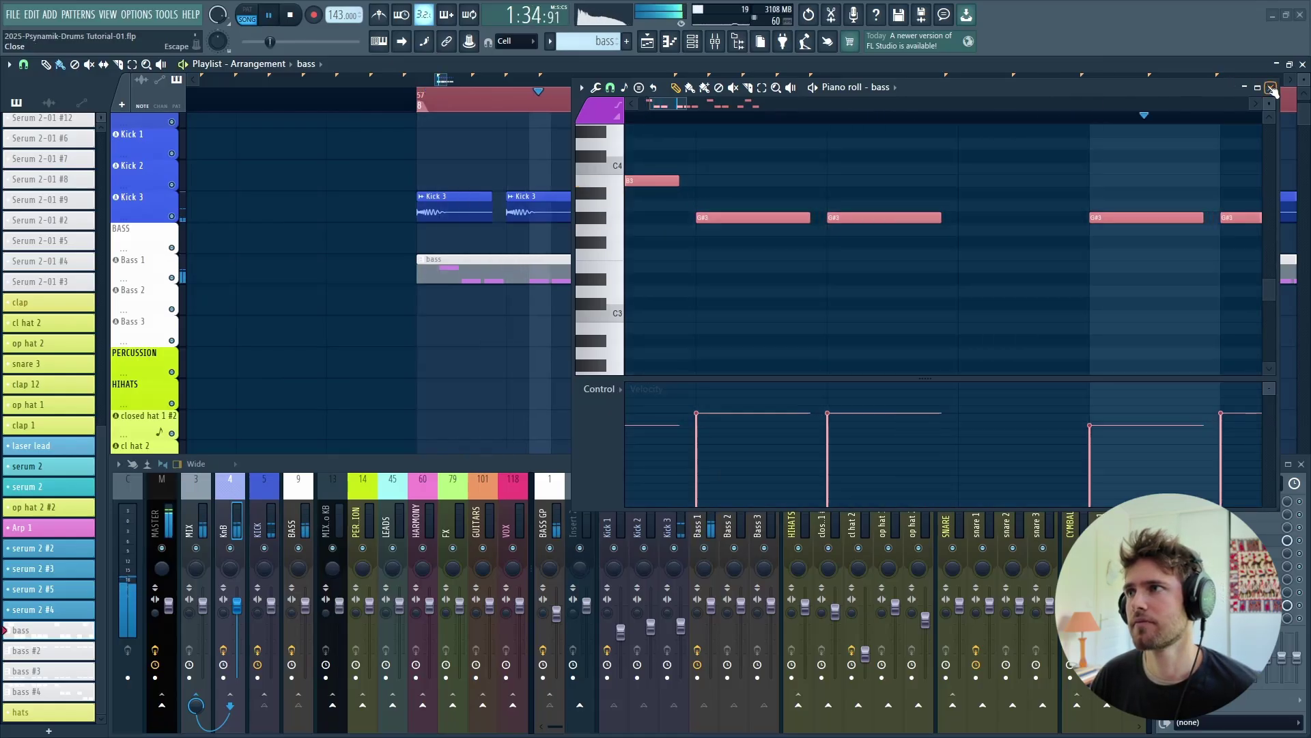
Step: Stop playback, close the piano roll, and tighten the bass's Serum 2 Env 1 by setting release to 6.0 ms and adjusting decay
click(1270, 88)
key(space)
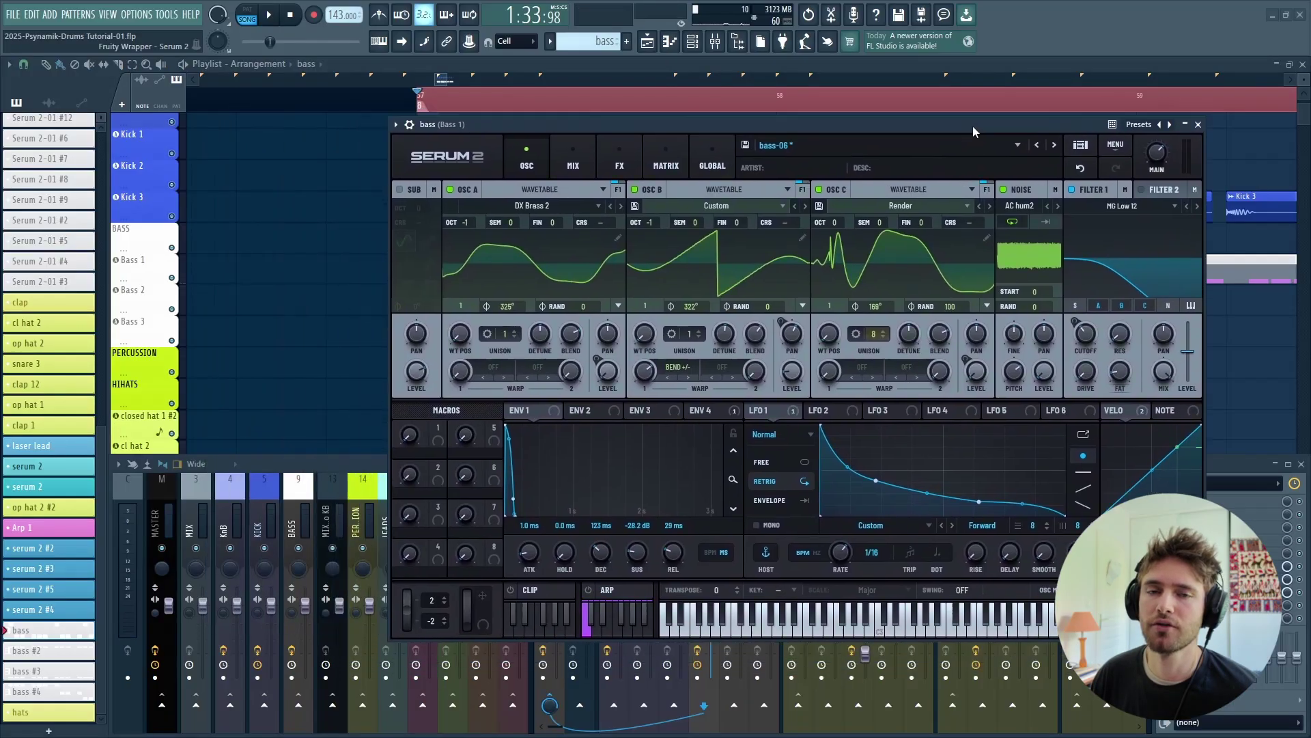
mouse_move(973, 126)
mouse_down()
mouse_move(908, 134)
mouse_move(986, 100)
mouse_move(973, 112)
mouse_up()
scroll(690, 536, down, 2)
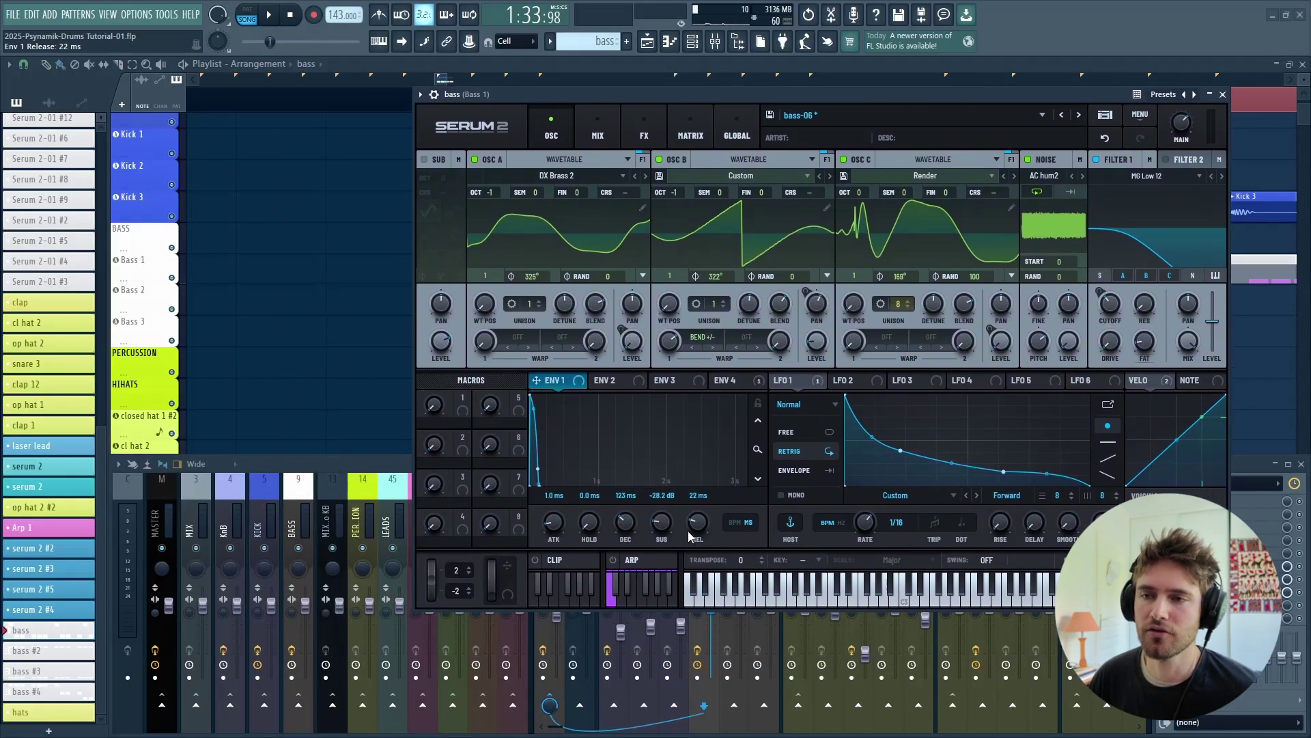
drag(698, 530, 699, 537)
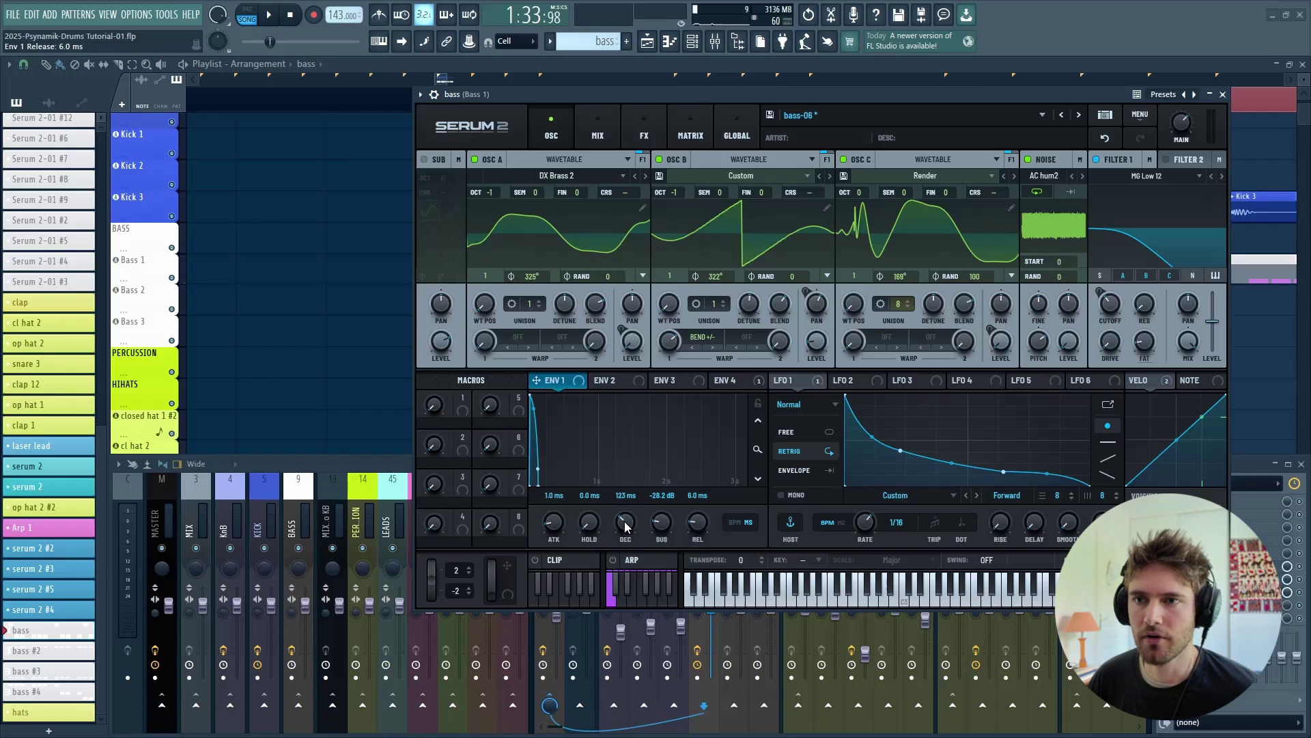
drag(626, 524, 628, 531)
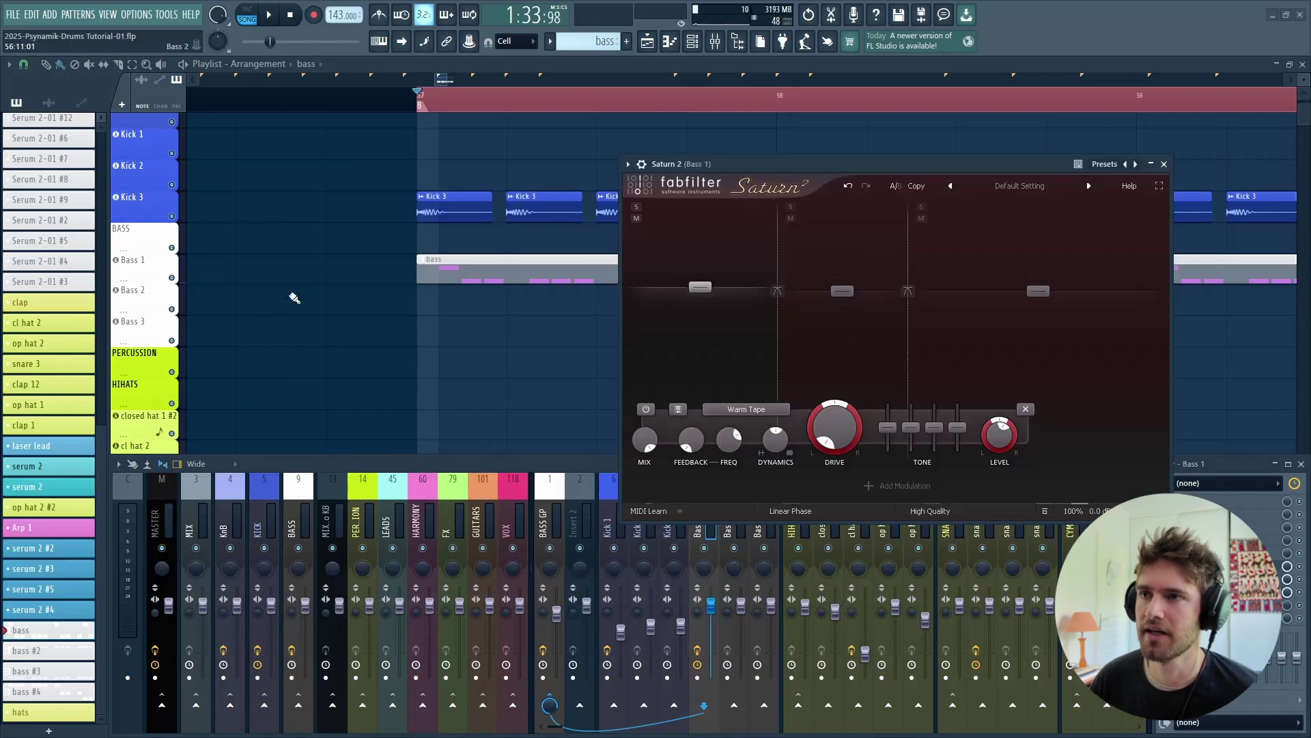
Step: Reset the Band 1 level to 0.00 dB in the Saturn 2 effect on the Bass 1 track
drag(738, 163, 649, 152)
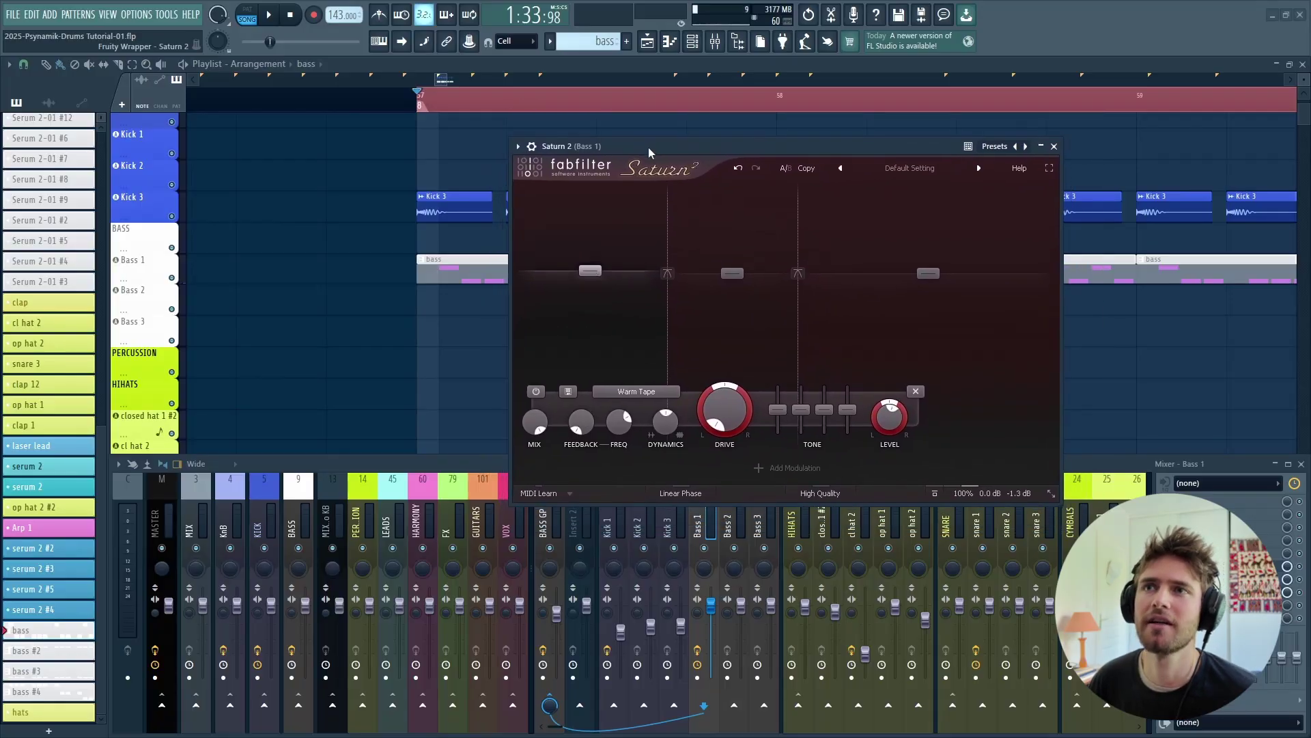
double_click(588, 271)
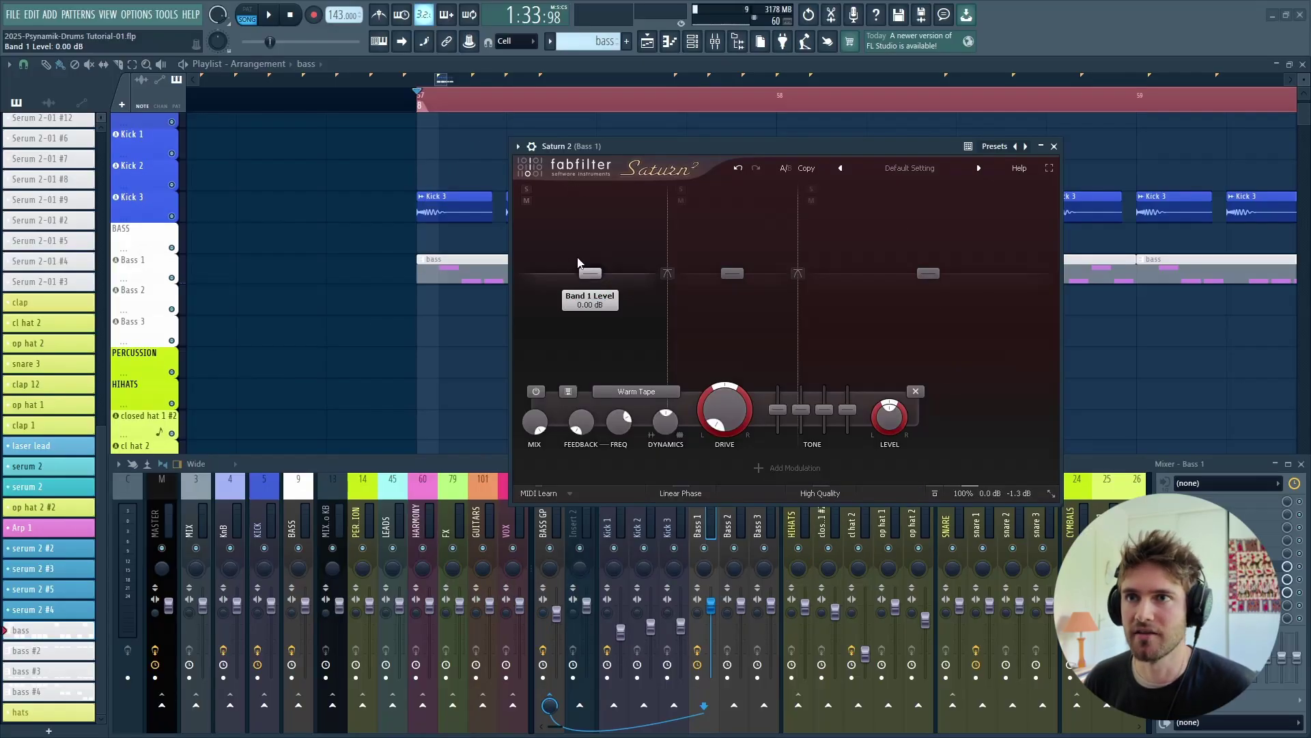
key(Return)
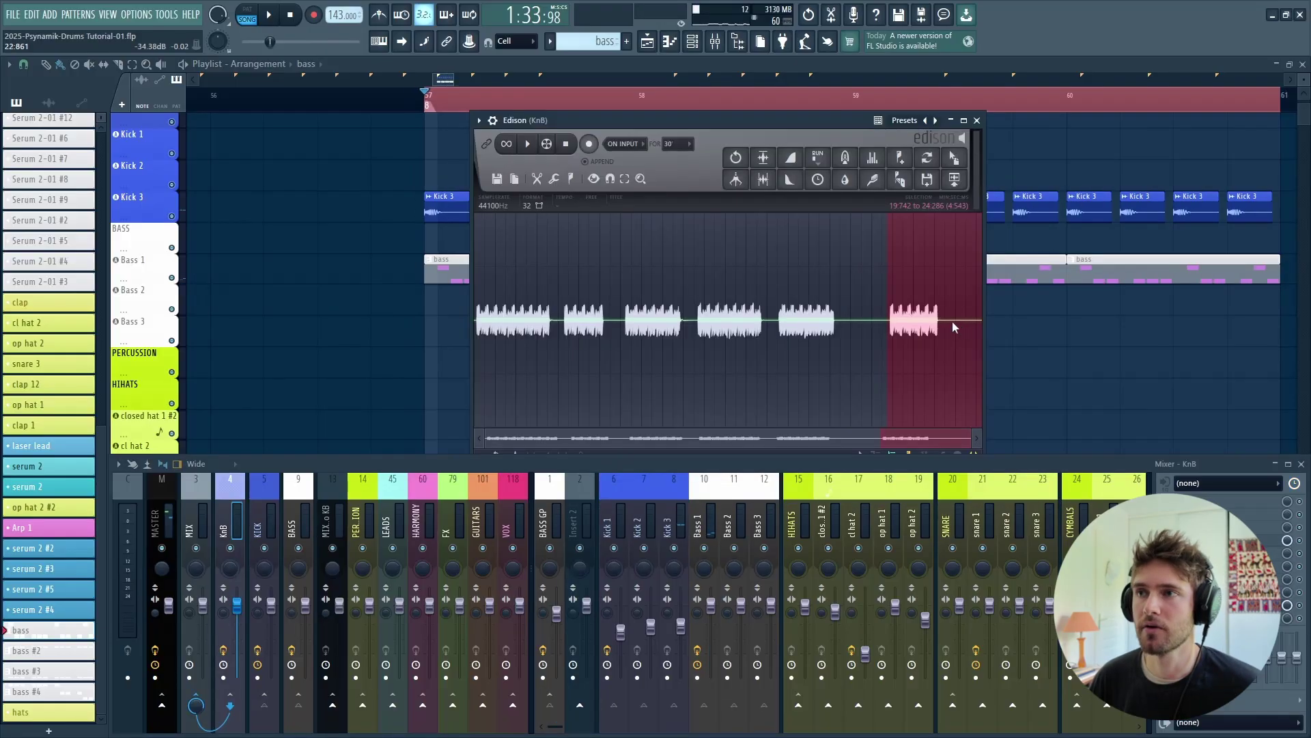
Step: Examine in Edison how the bass tail meets the kick transient, marking the point where the kick starts
scroll(952, 321, up, 5)
scroll(785, 328, down, 4)
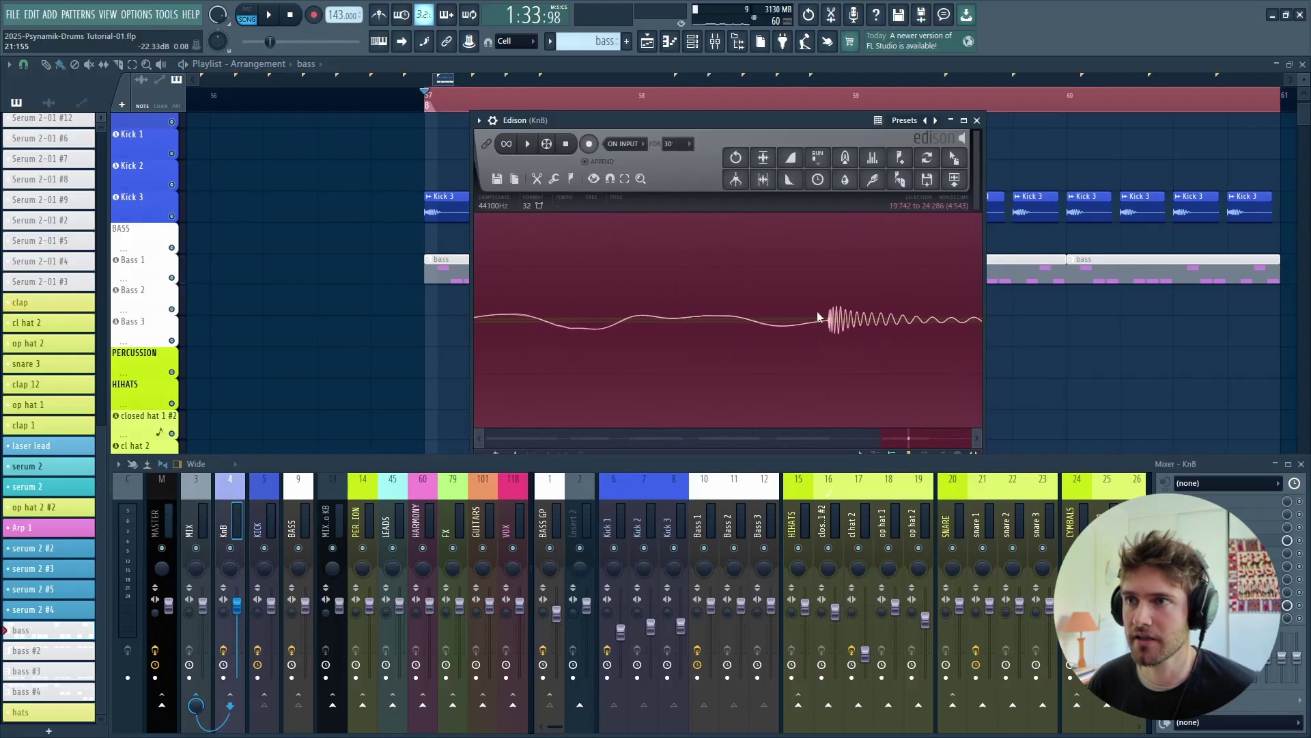
scroll(738, 321, up, 4)
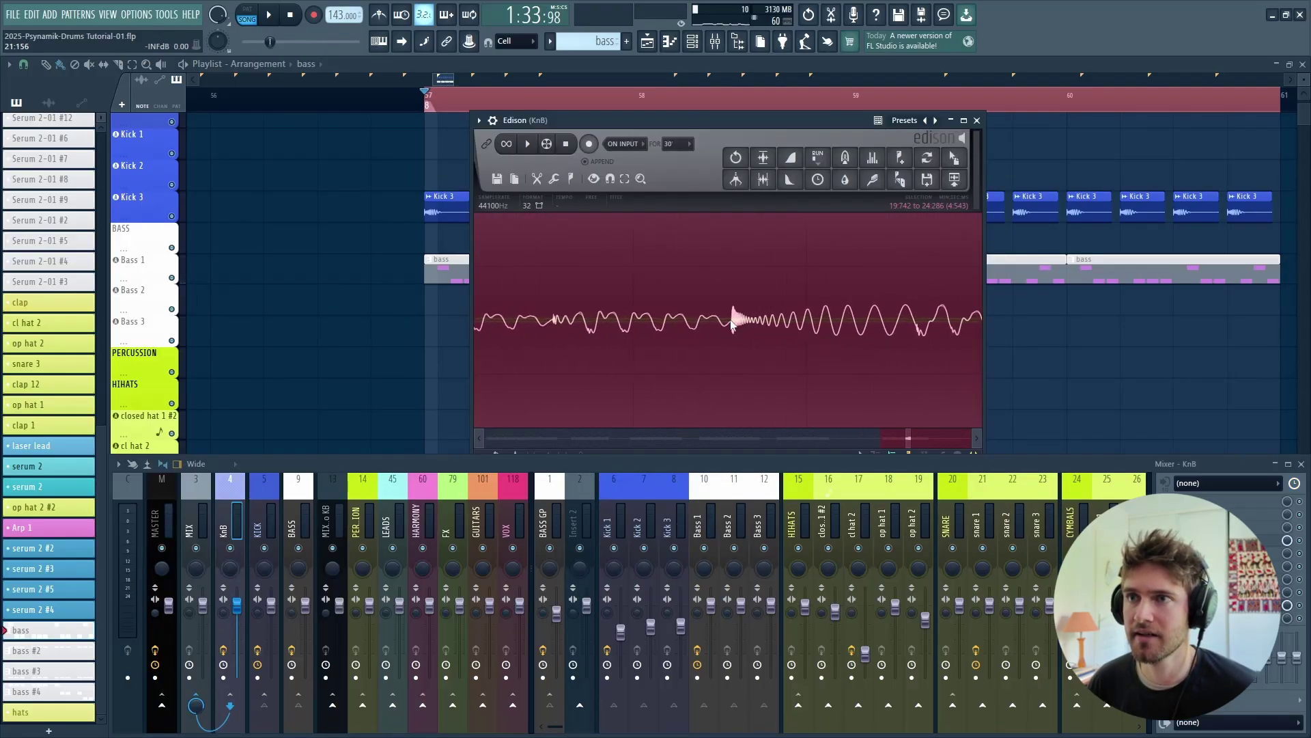
click(735, 322)
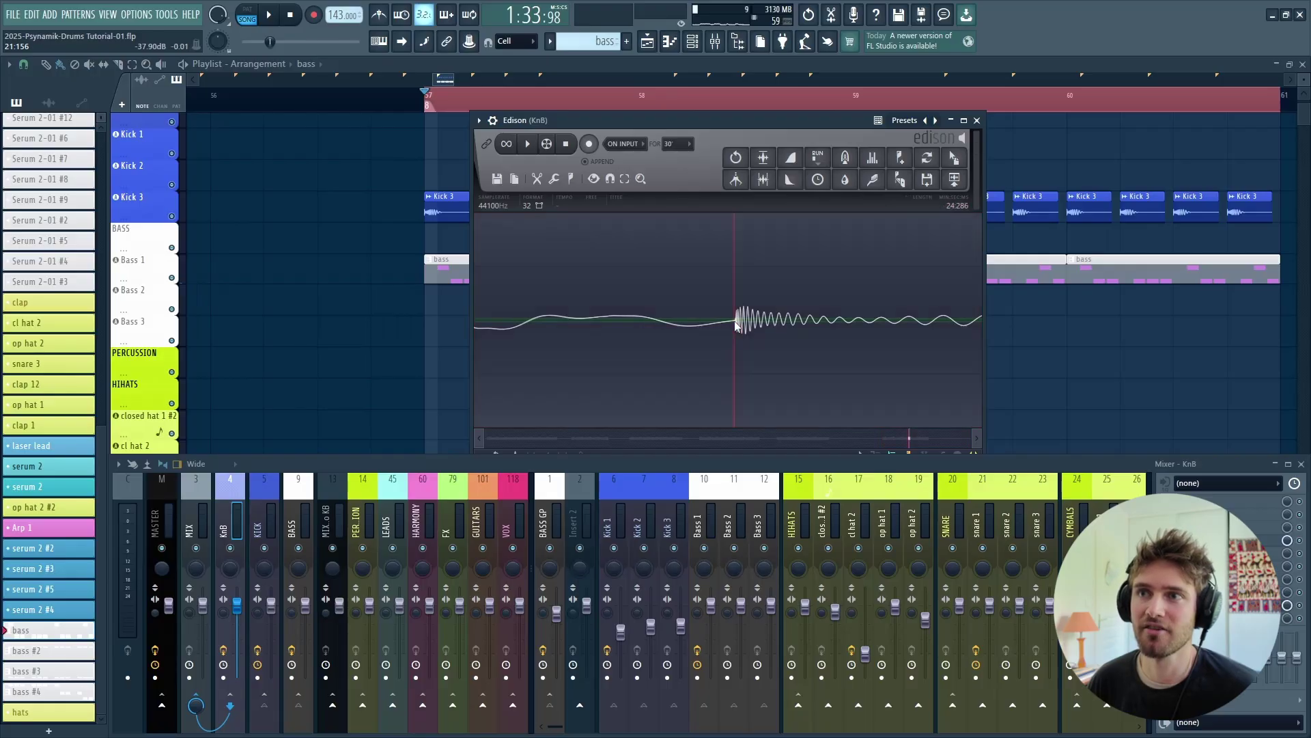
scroll(771, 287, down, 5)
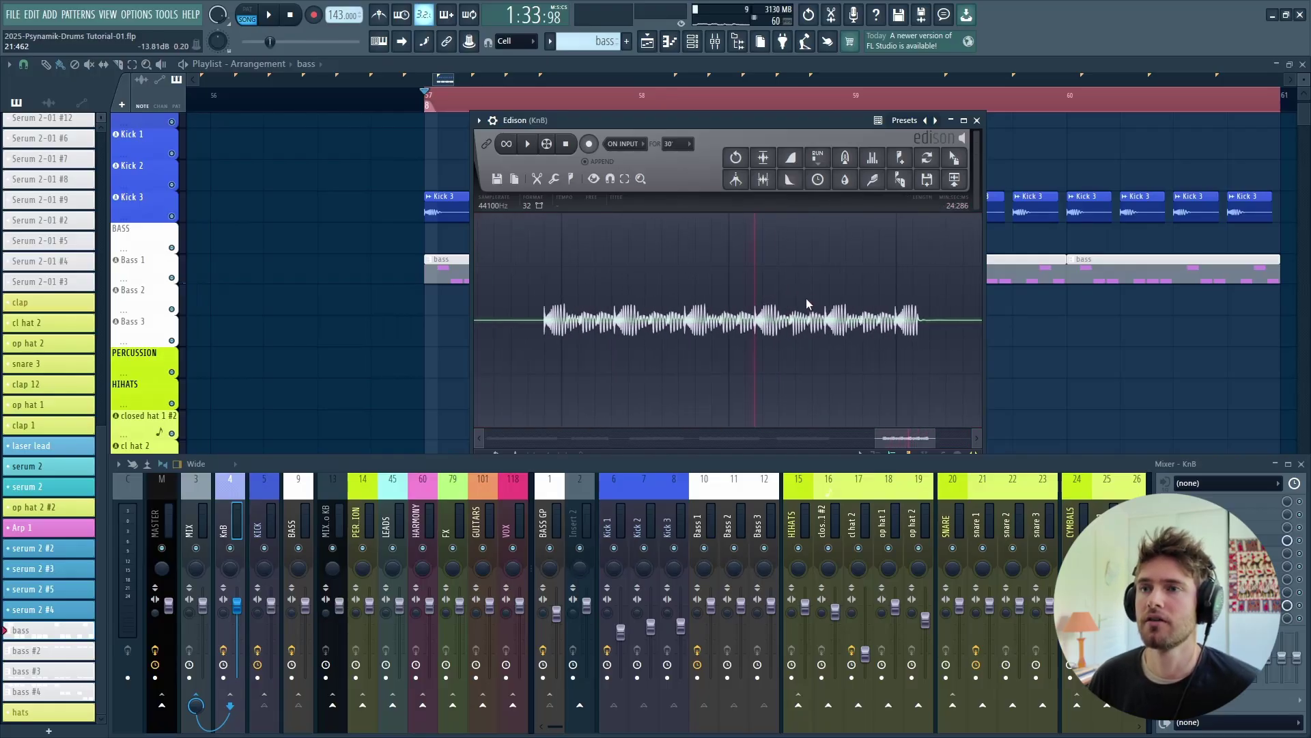
Step: Inspect an earlier kick transient in the Edison recording and select that kick
scroll(674, 306, up, 6)
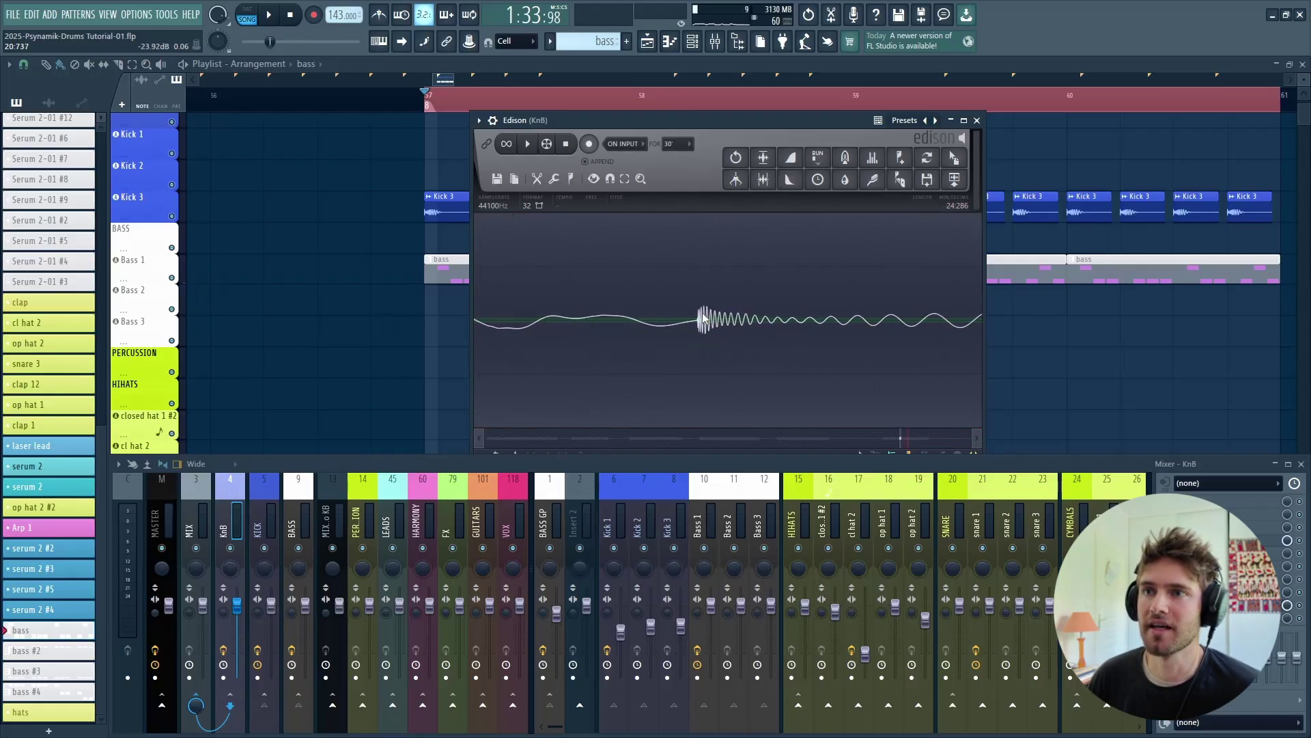
scroll(707, 360, down, 4)
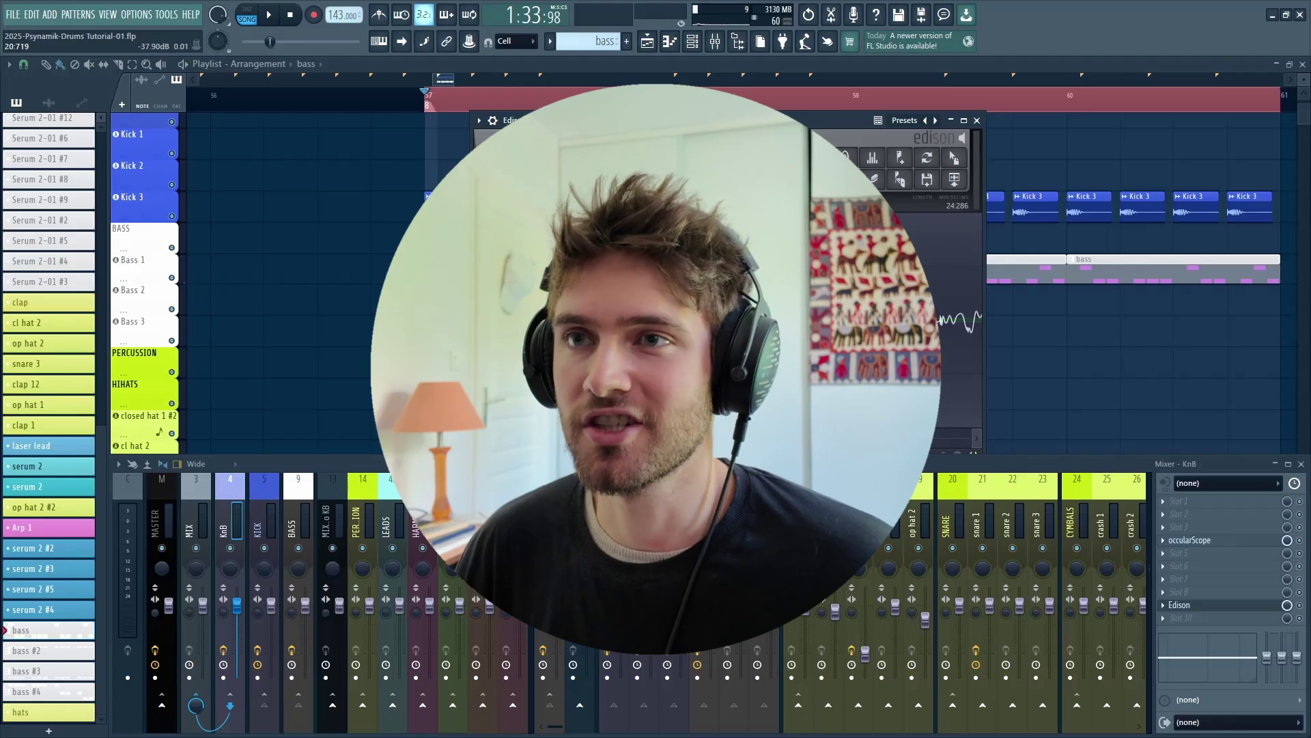
drag(615, 321, 697, 321)
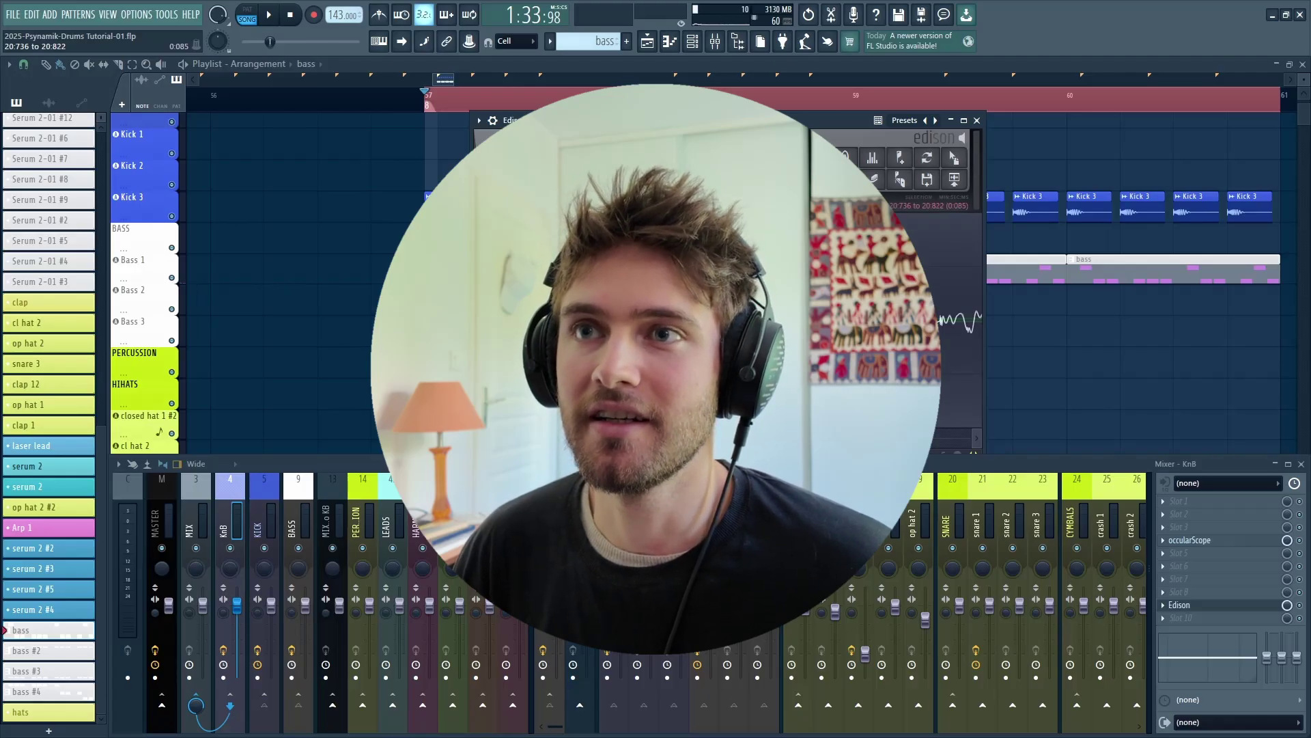
scroll(683, 321, down, 3)
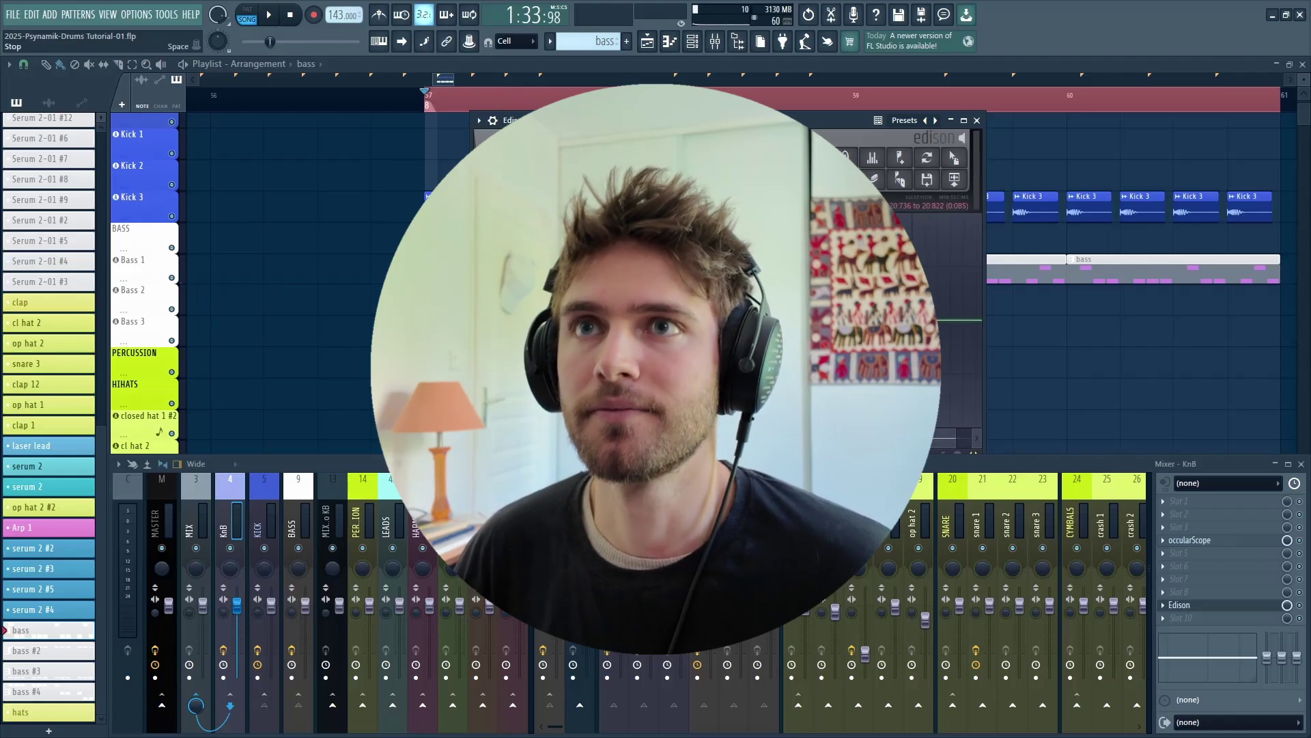
Step: Consolidate the Bass 1 playlist track to audio for the time selection
click(169, 275)
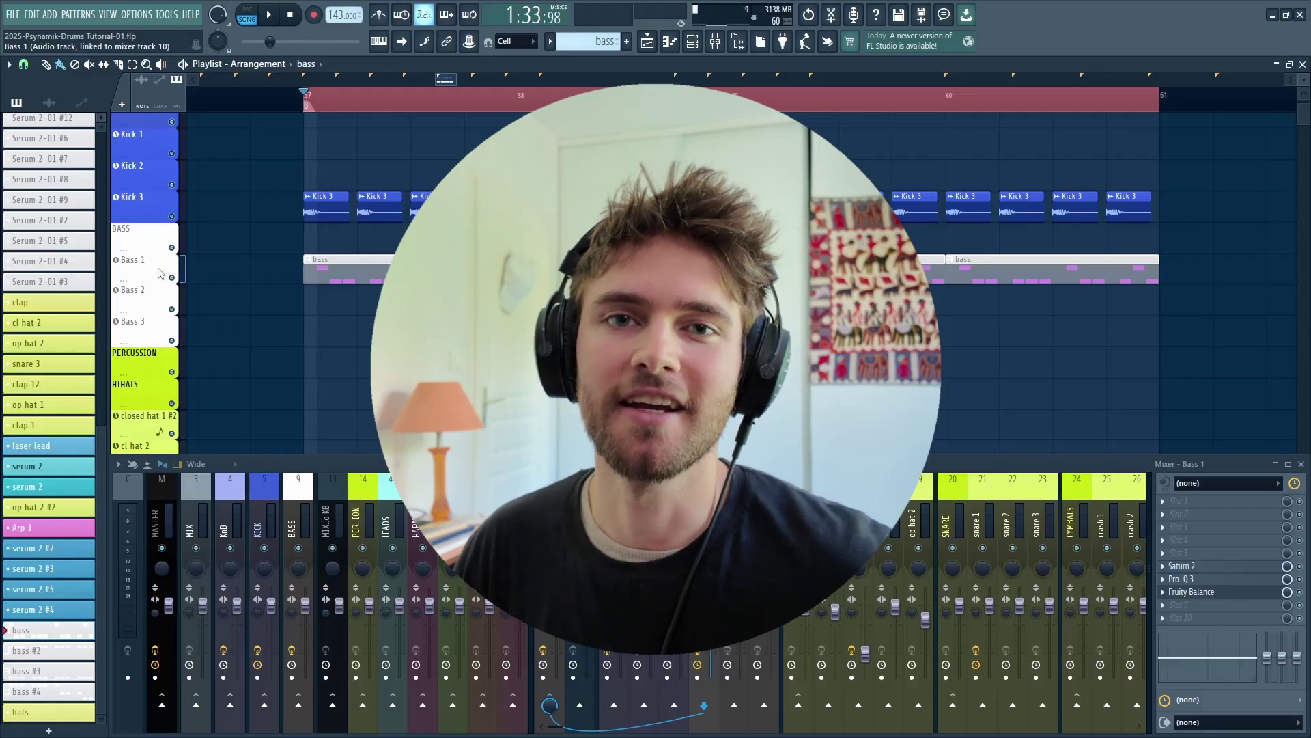
right_click(161, 273)
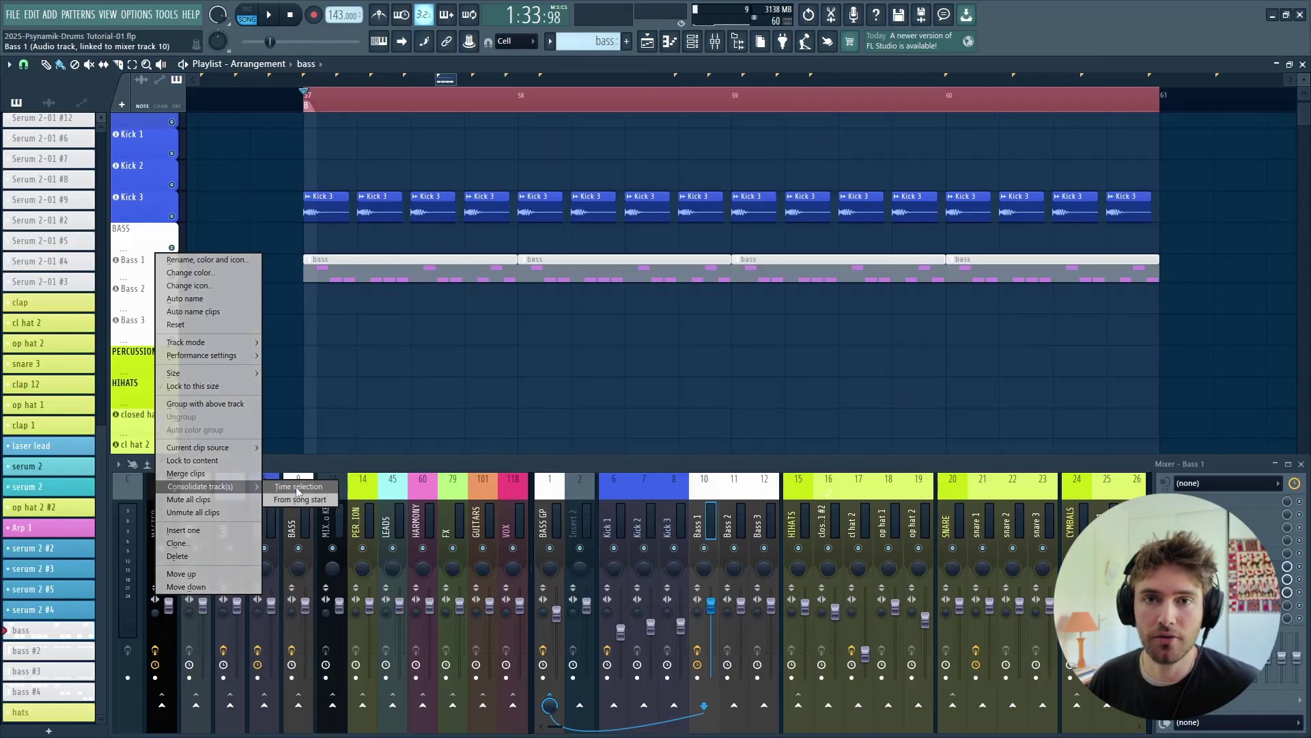
click(287, 488)
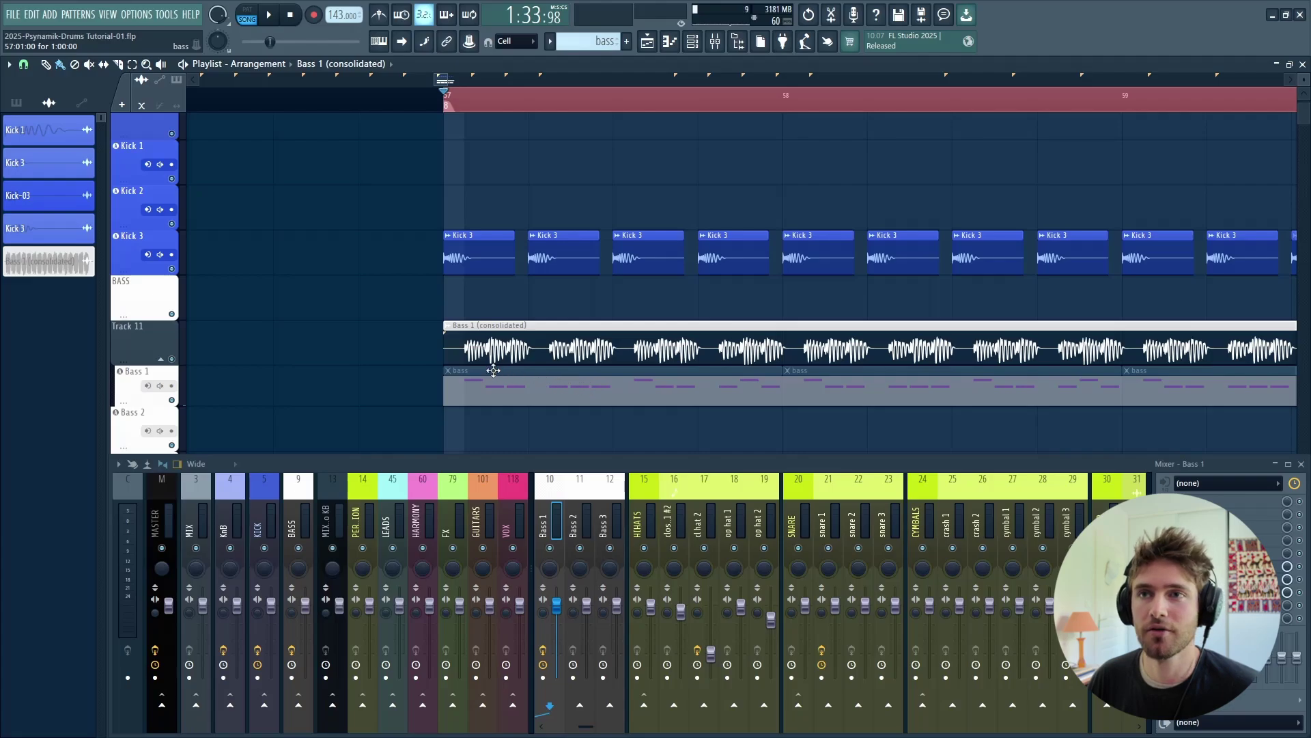
Step: Slice the consolidated bass clip at the second kick, trim the second part's start away from the cut, and remove that part
scroll(493, 370, up, 5)
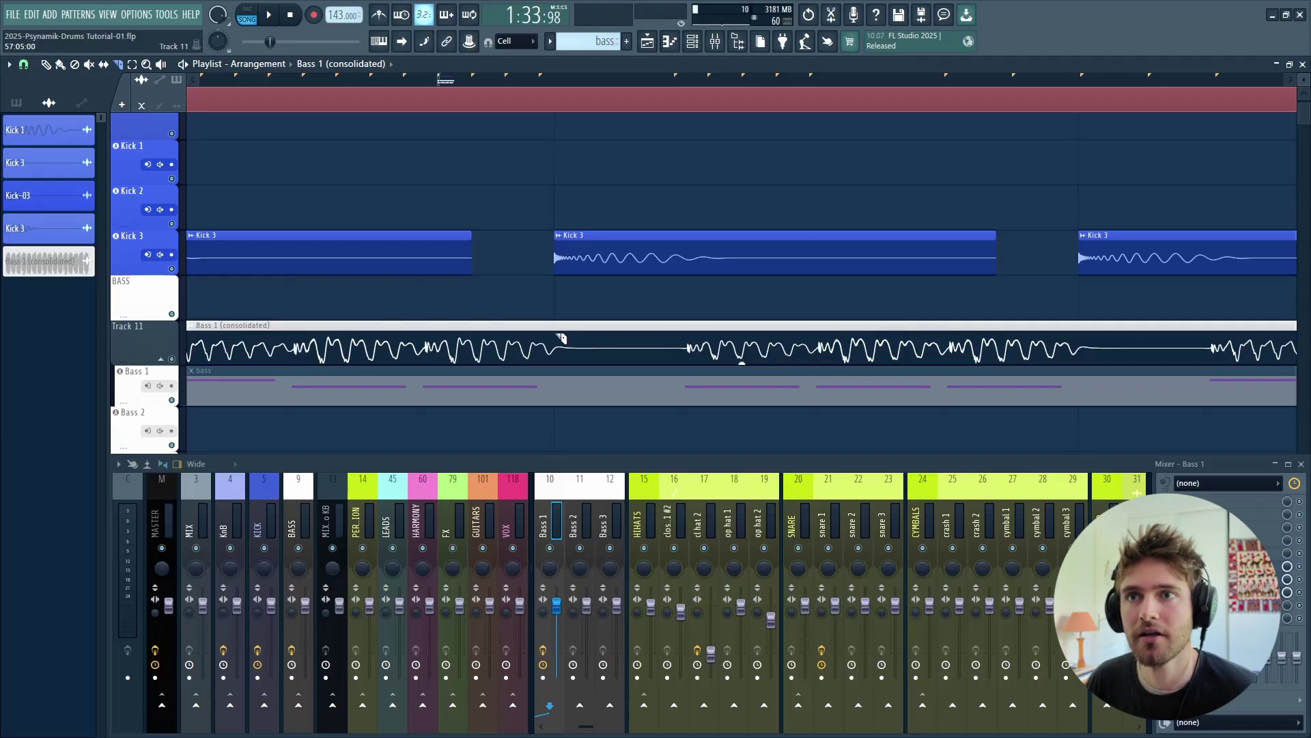
shift+click(561, 333)
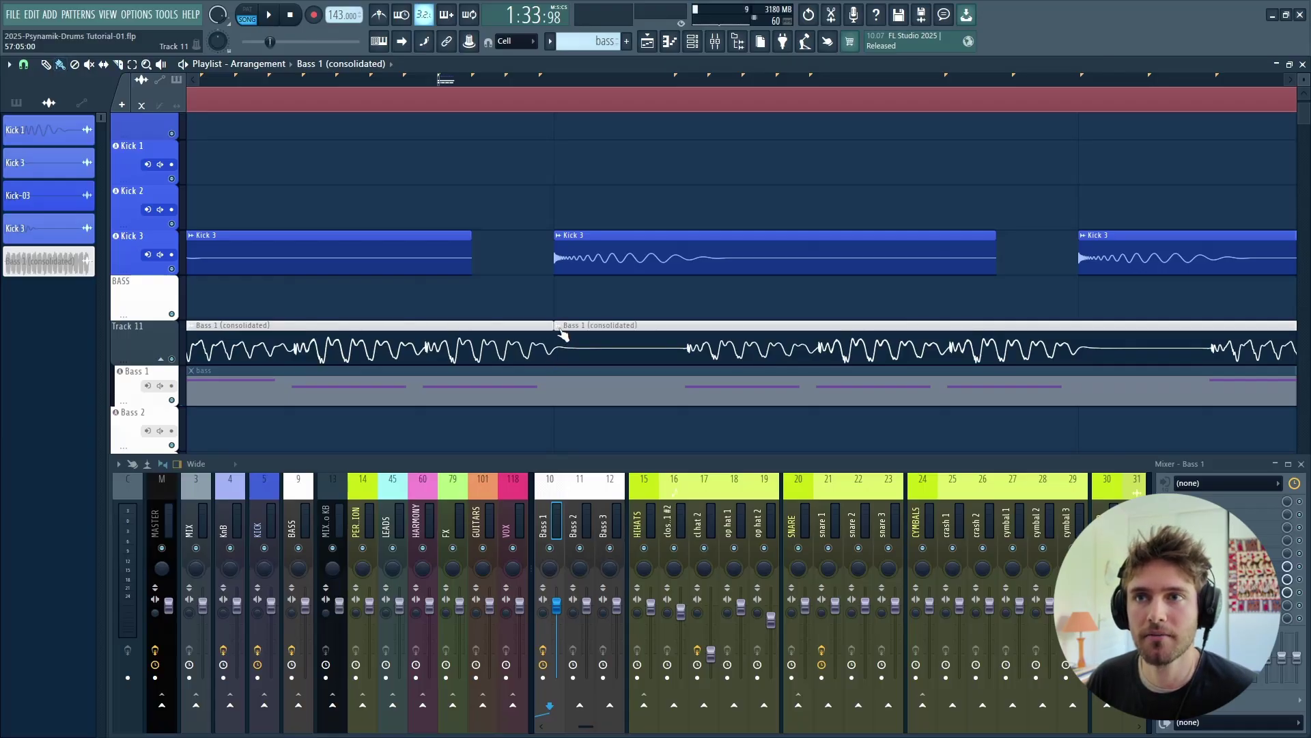
drag(584, 326, 600, 360)
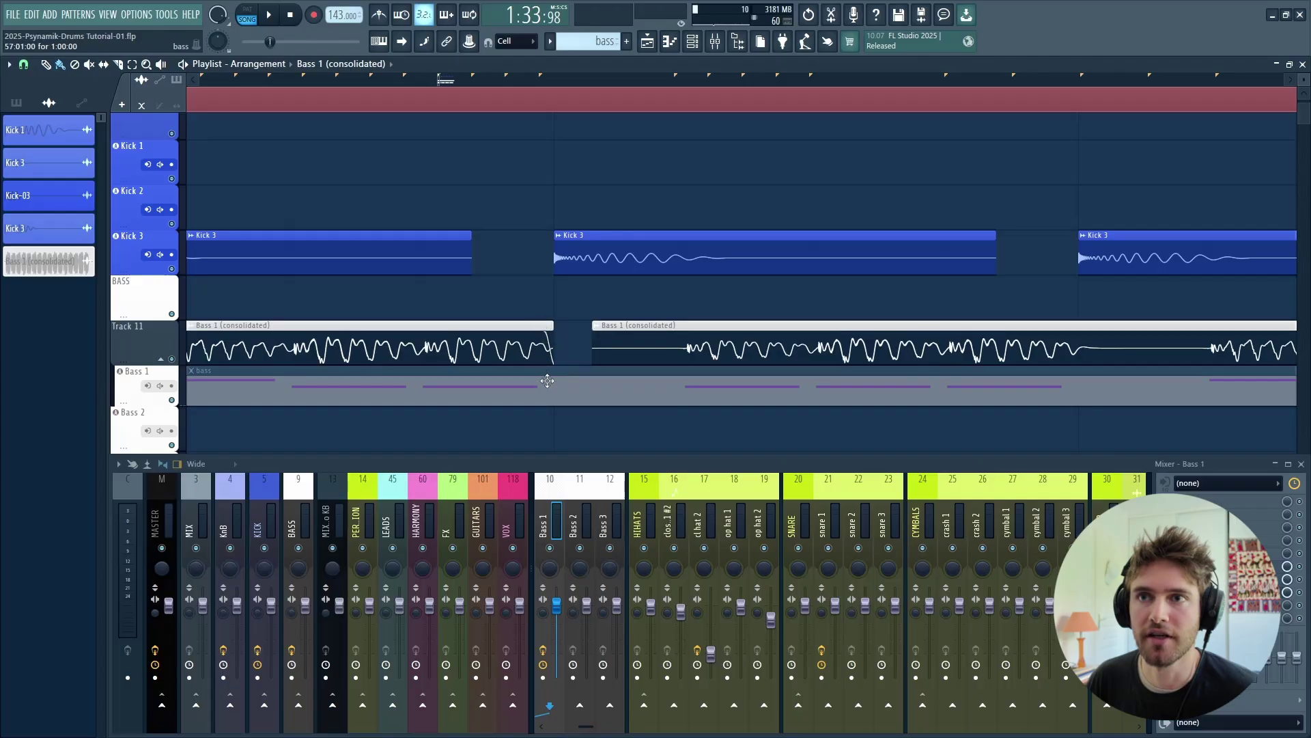
scroll(554, 334, down, 3)
right_click(601, 355)
Step: Place three copies of the one-beat bass audio clip in a row under the following kicks
click(630, 341)
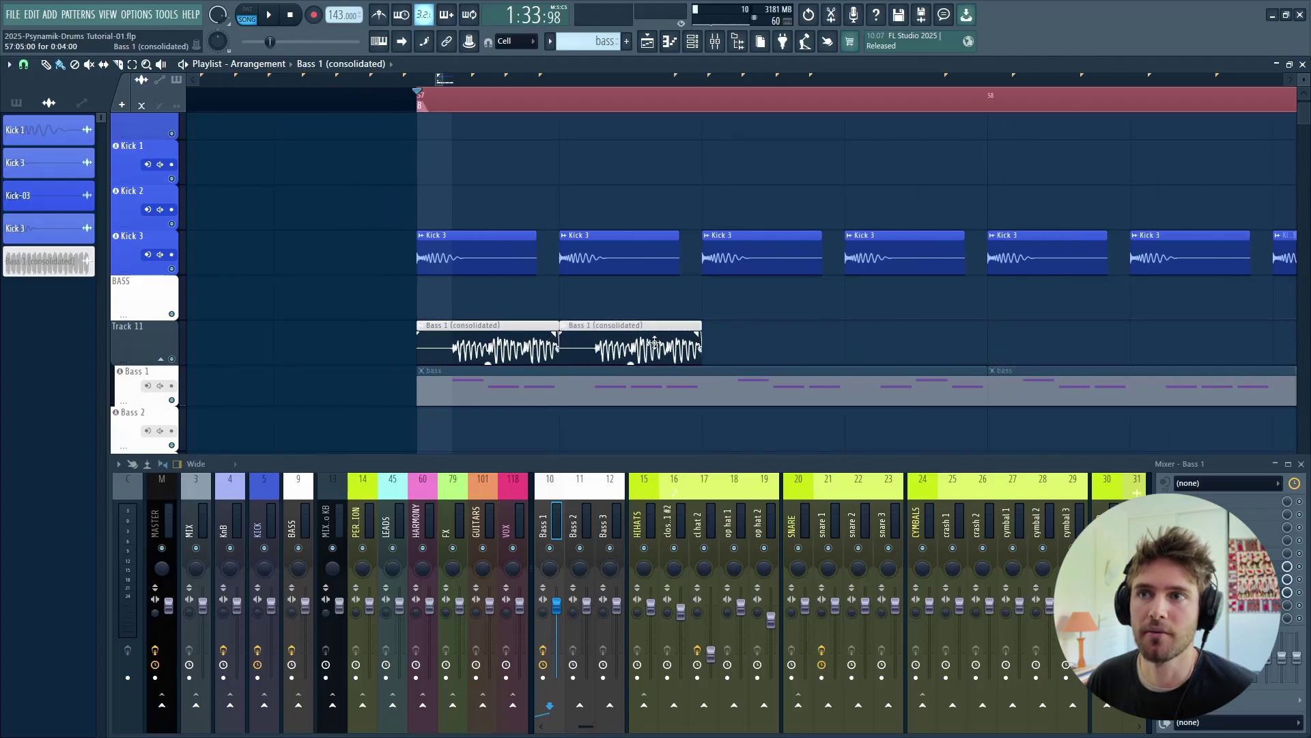
click(778, 334)
click(881, 342)
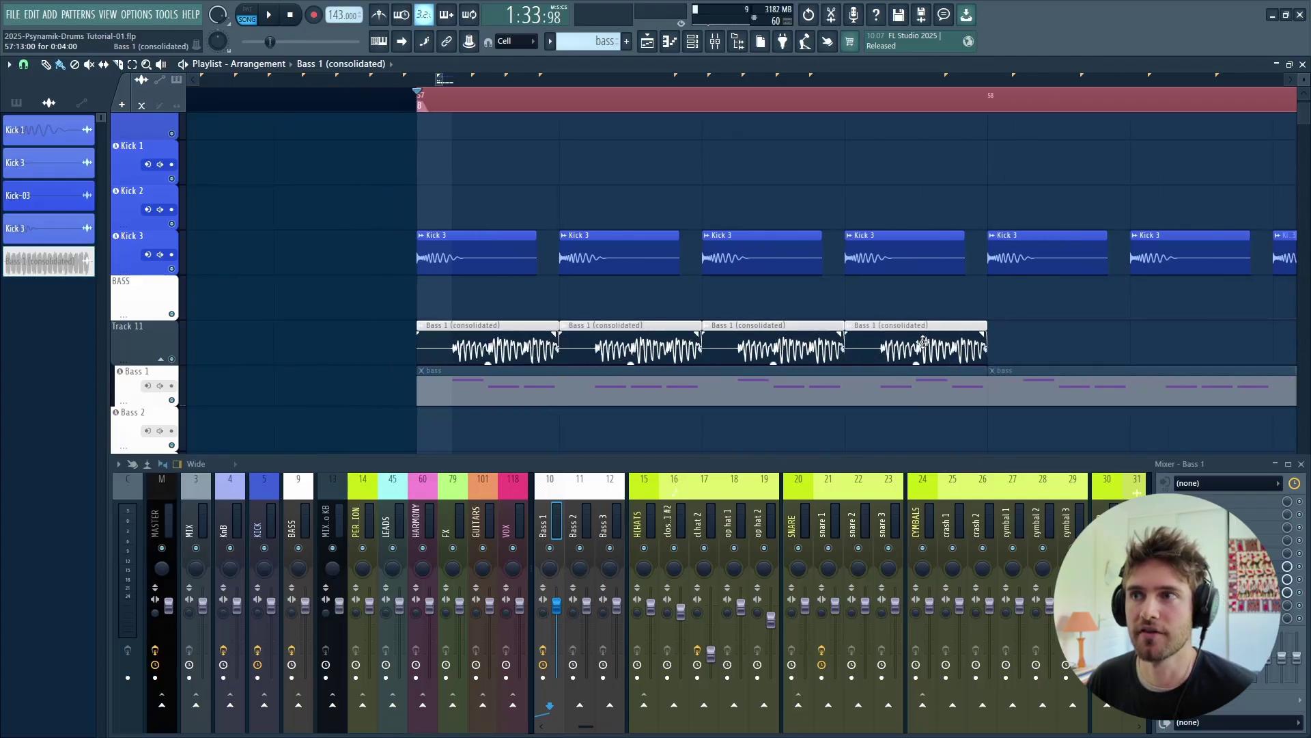
scroll(922, 341, down, 2)
right_click(786, 335)
Step: Compare the waveform of the second consolidated bass clip with the kick clips above it
scroll(396, 369, down, 4)
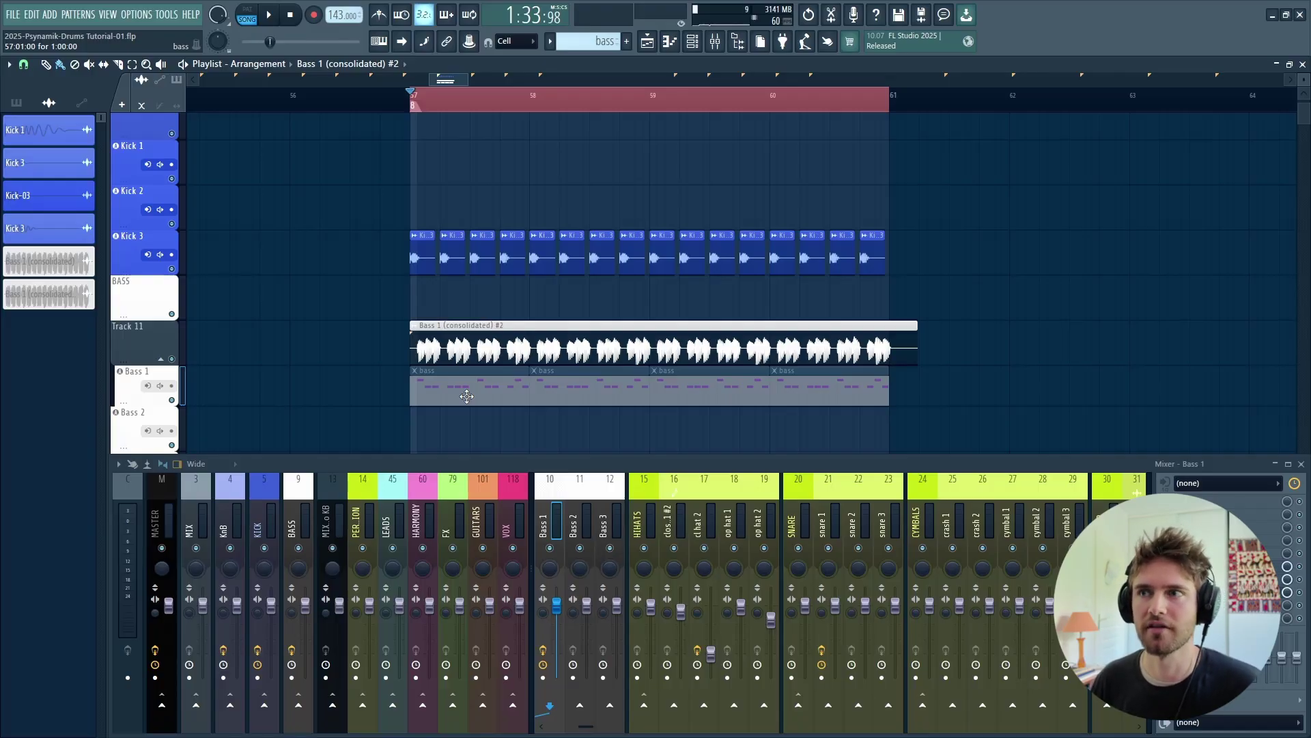
scroll(470, 361, up, 5)
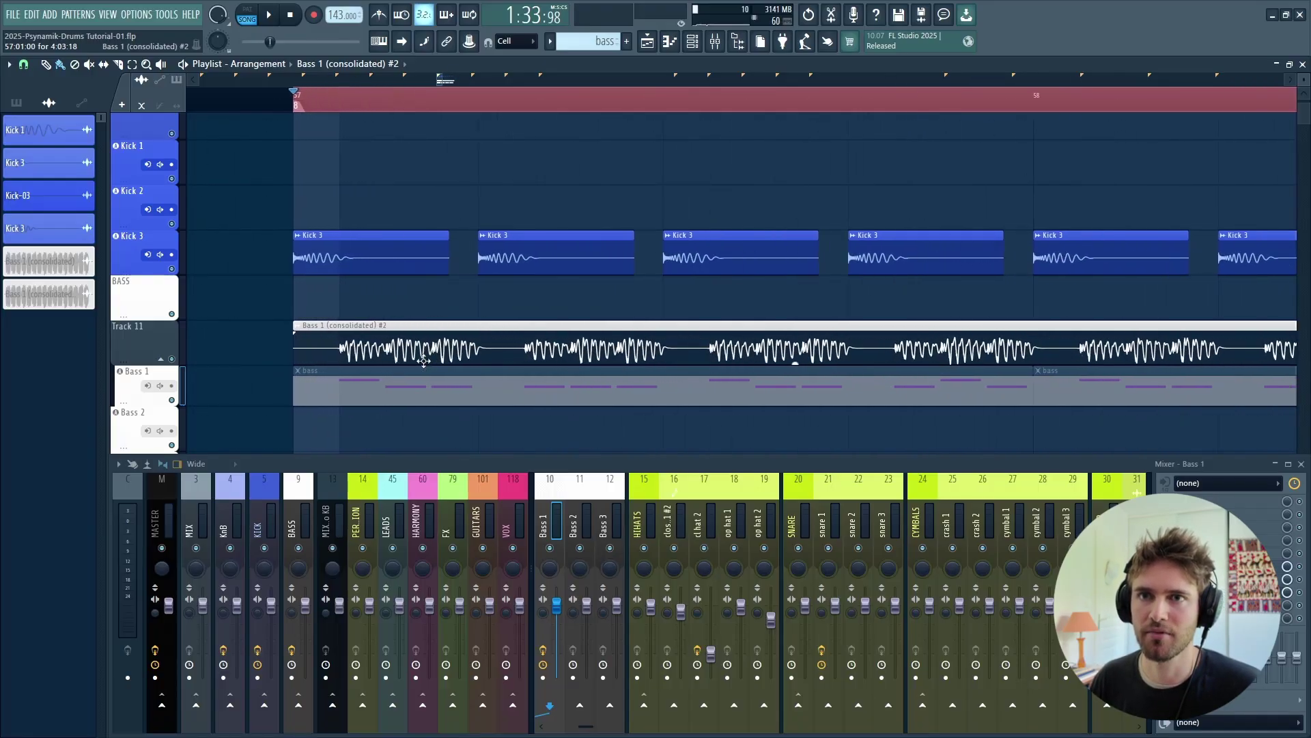
scroll(470, 351, down, 5)
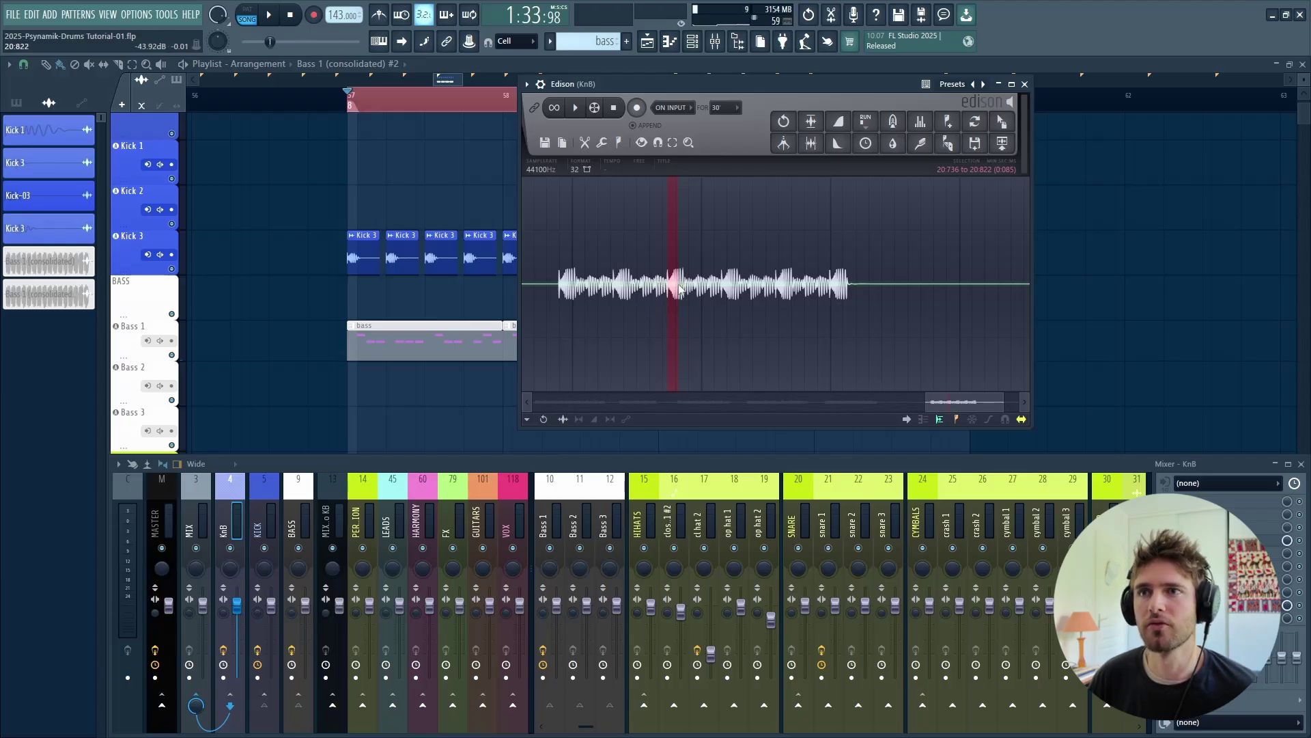
Step: Examine the bass note transitions between two kicks in Edison, selecting the last bass note before the kick, and close Edison
scroll(645, 292, up, 5)
scroll(642, 294, up, 6)
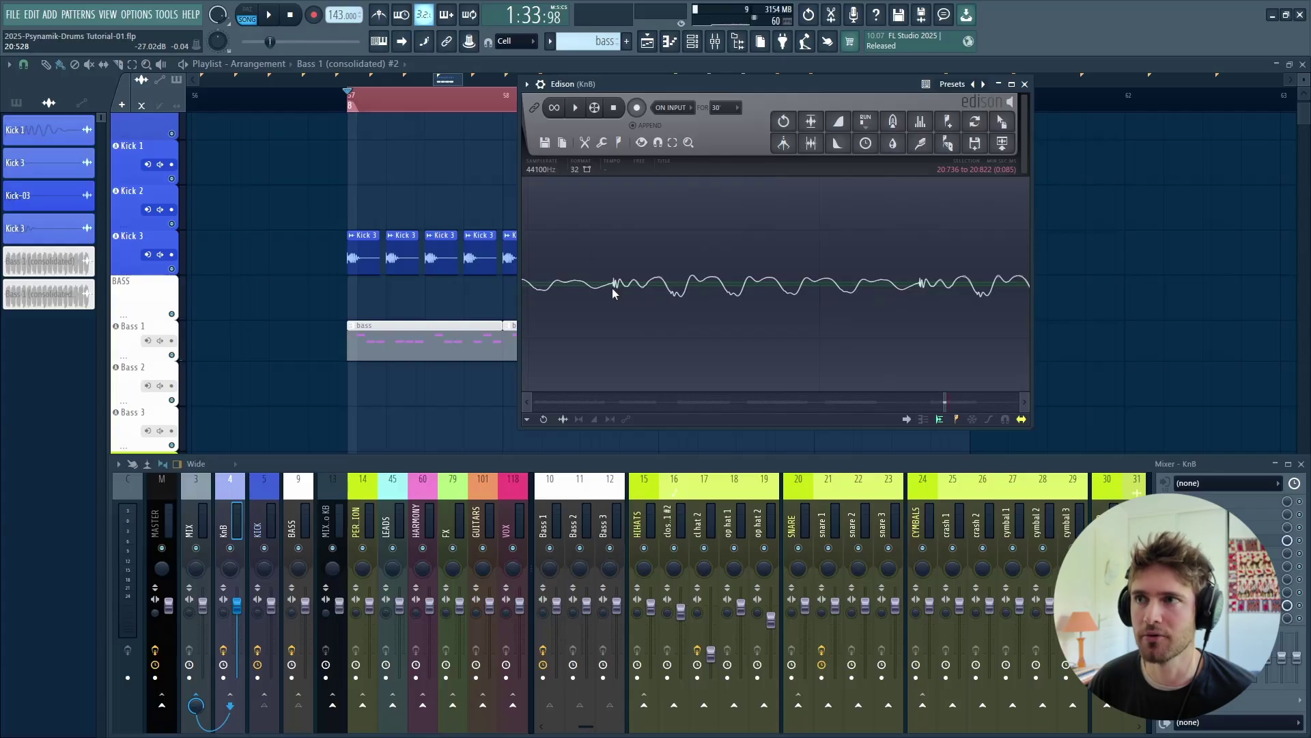
scroll(615, 290, down, 3)
click(656, 261)
drag(658, 262, 987, 285)
key(Delete)
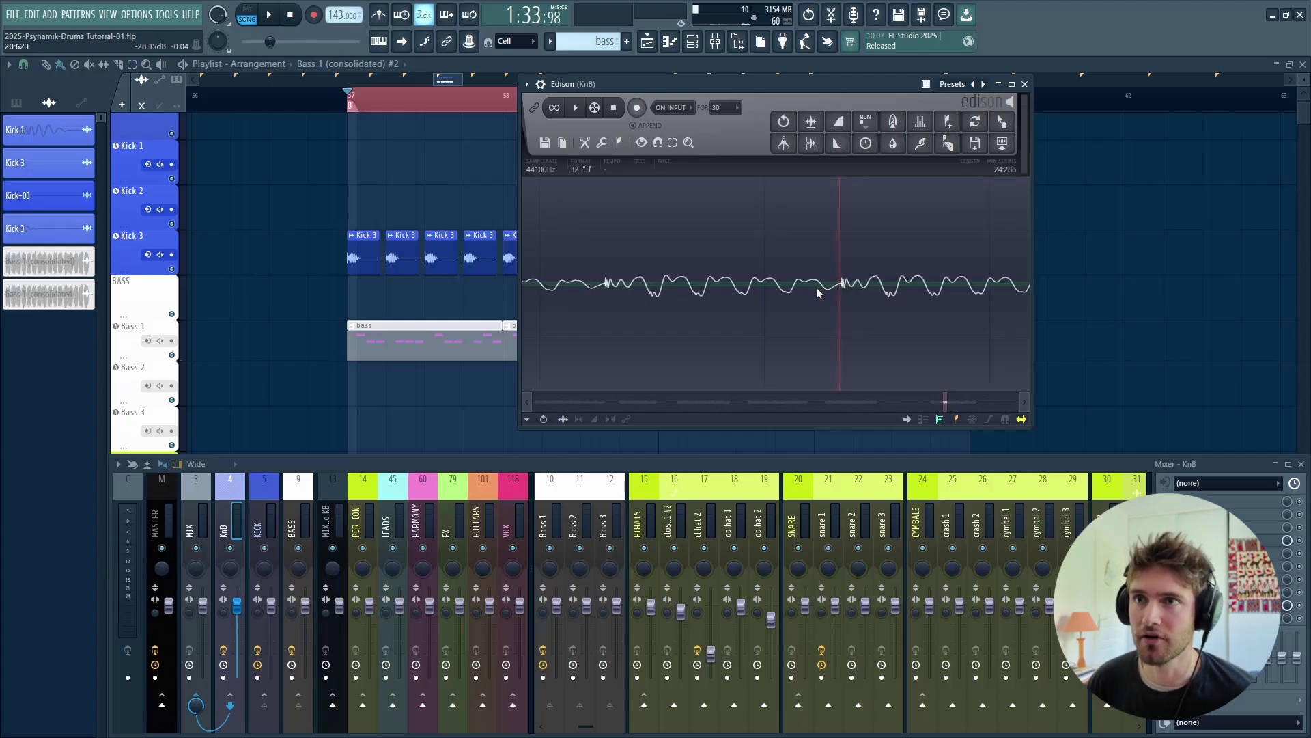
scroll(823, 292, down, 2)
drag(823, 287, 912, 308)
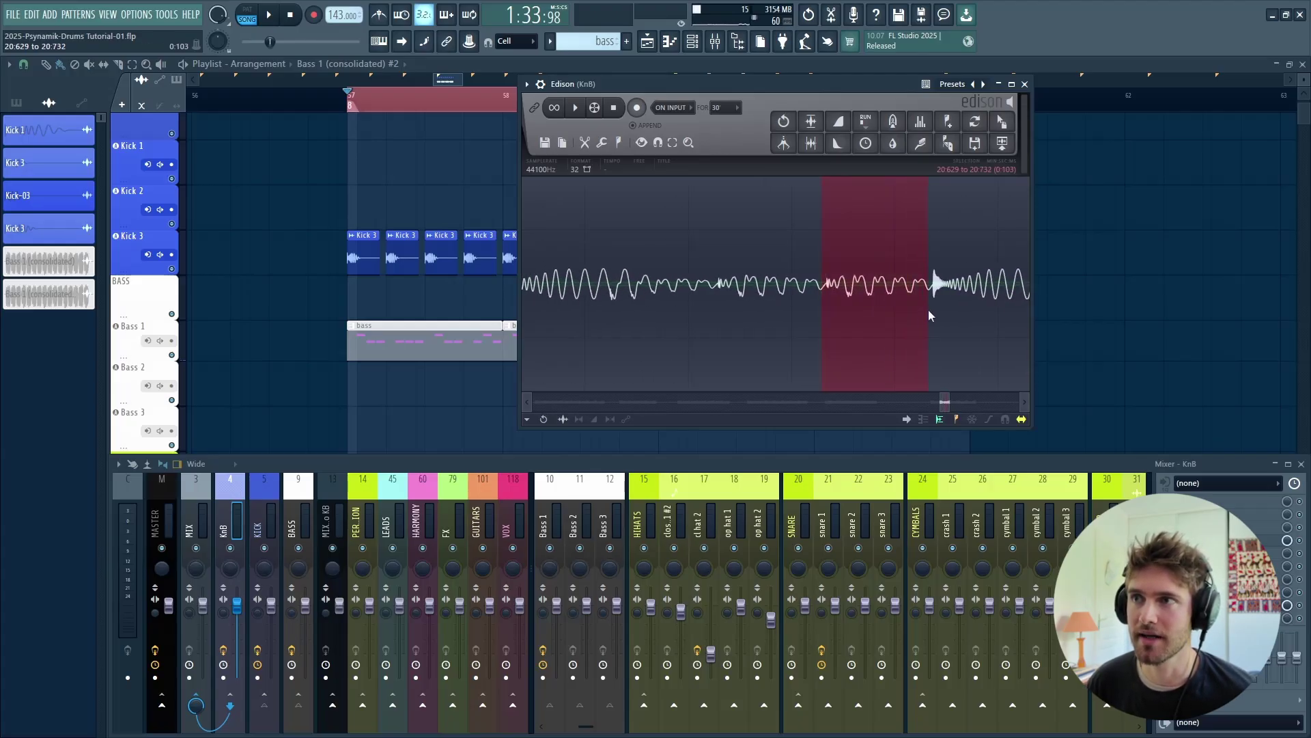
key(Escape)
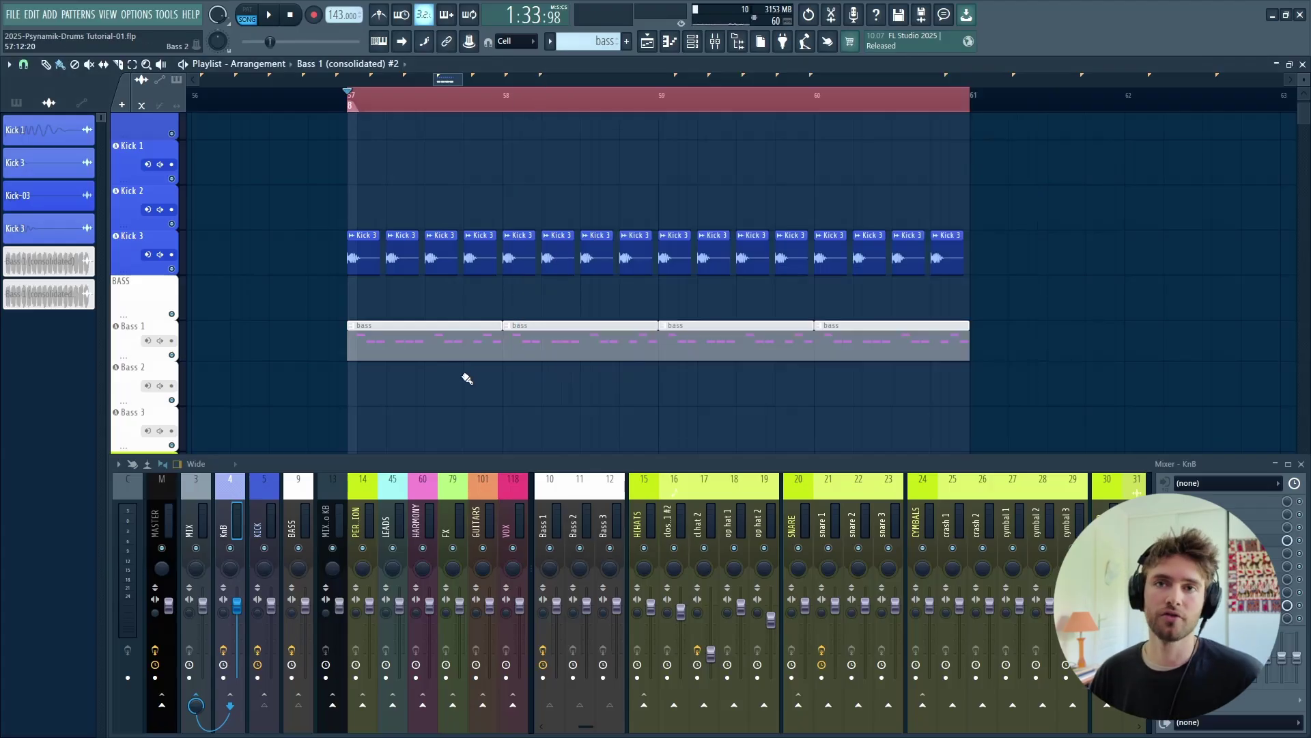
Step: Open the bass pattern's piano roll, select its first three notes to review their spacing, and close it
double_click(394, 352)
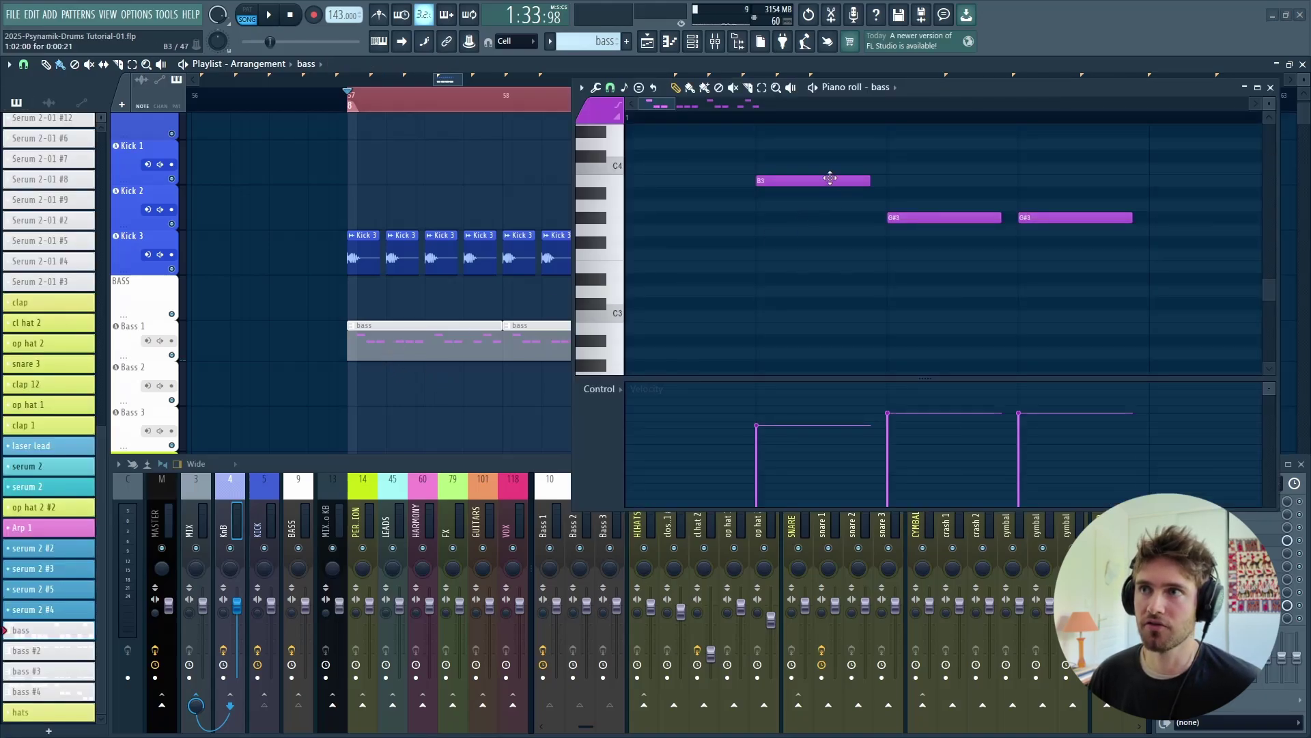
drag(983, 171, 725, 315)
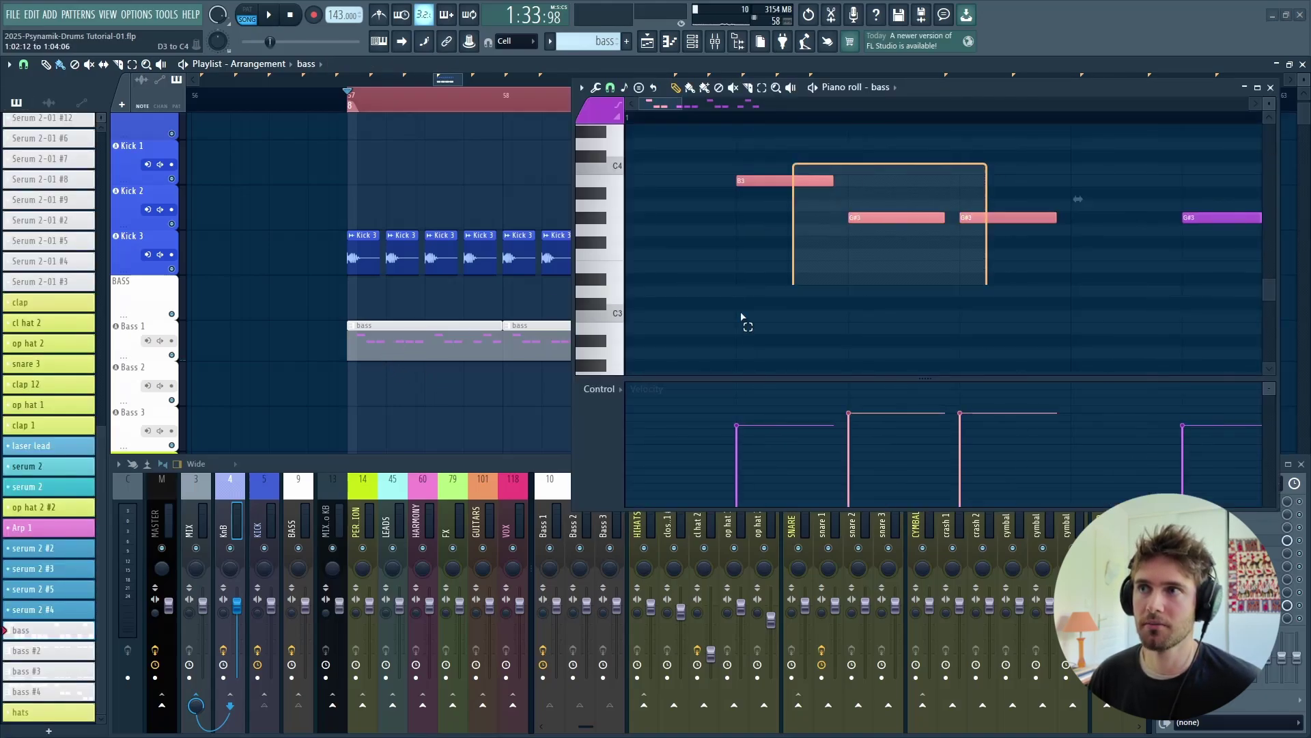
click(1271, 88)
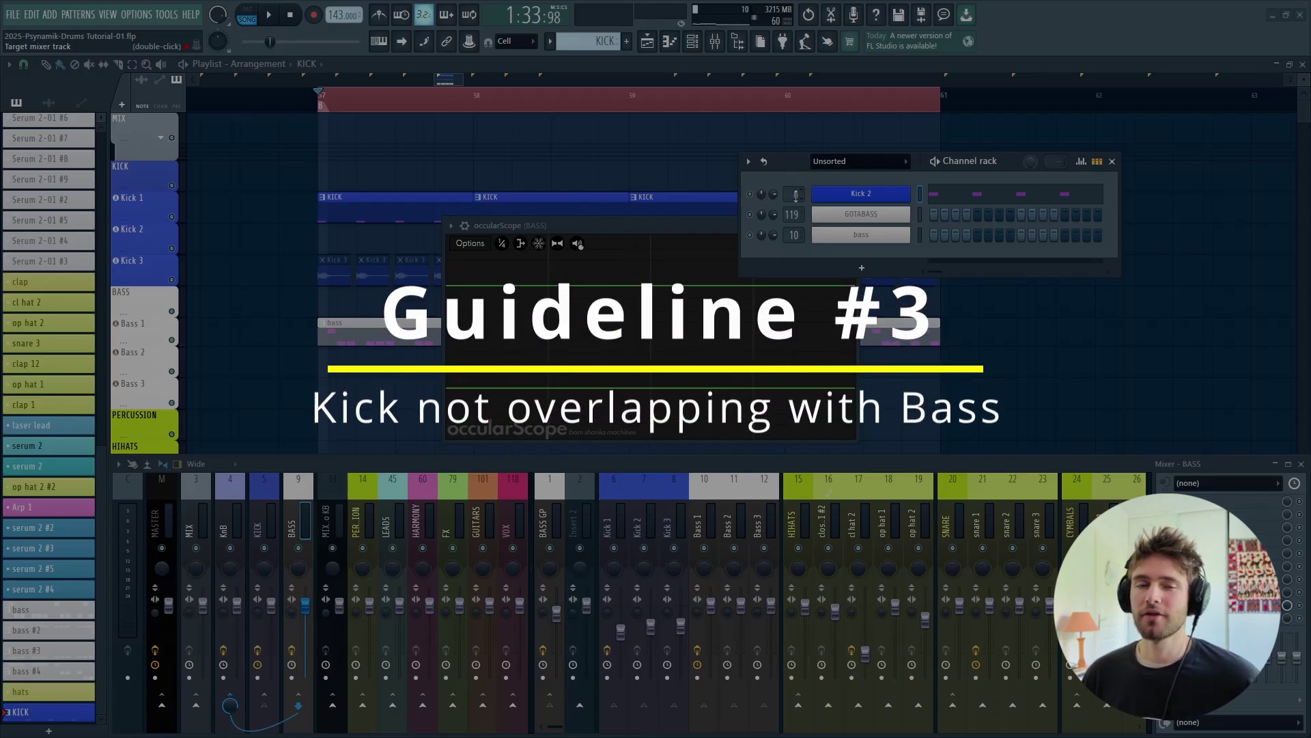
Step: Open the Kick 2 synth and arrange its window alongside the occularScope and channel rack so the kick and scope waveforms are accessible
click(887, 194)
drag(803, 161, 1062, 130)
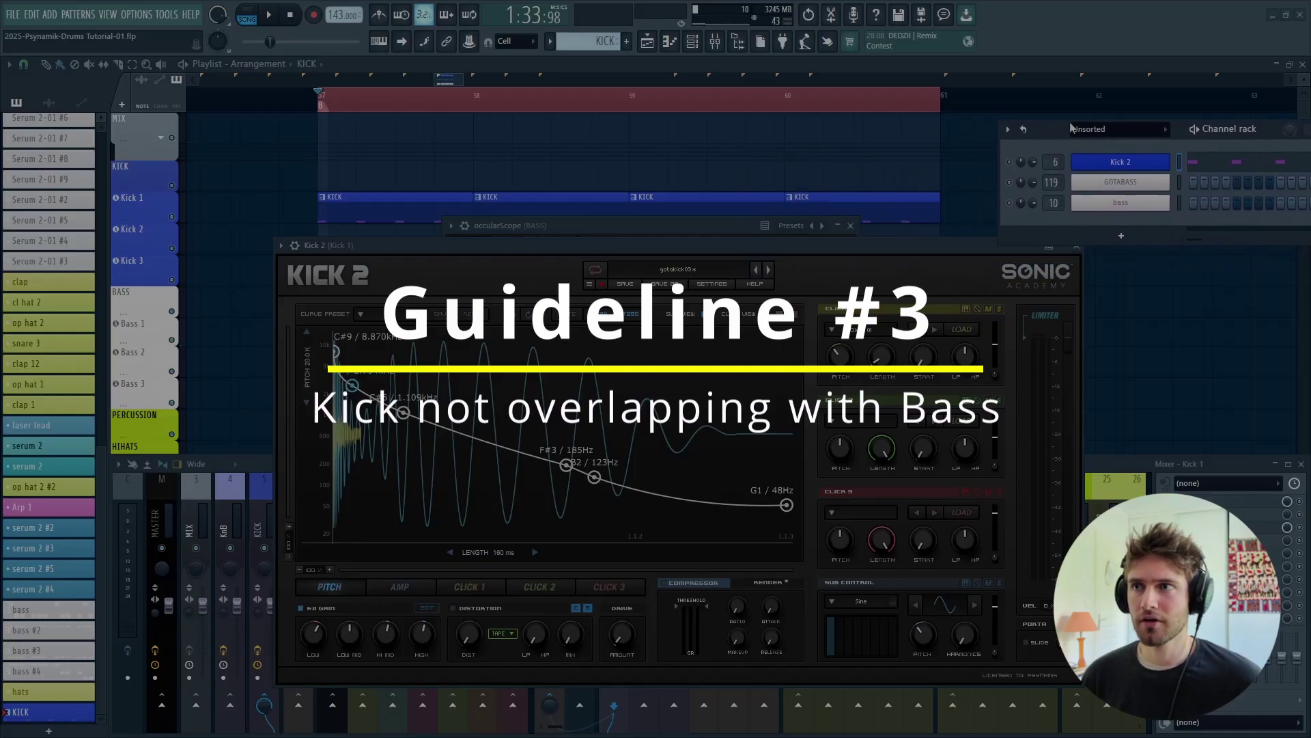
drag(561, 245, 218, 135)
click(99, 120)
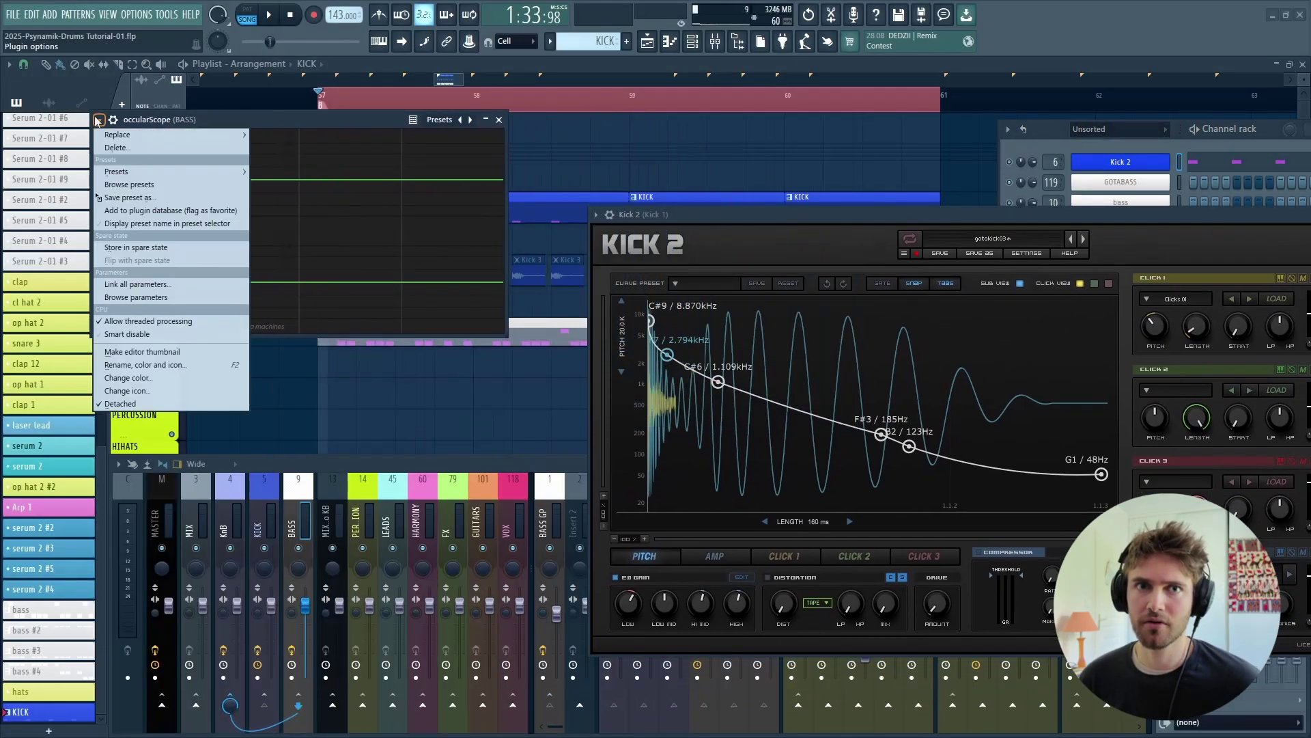
click(160, 120)
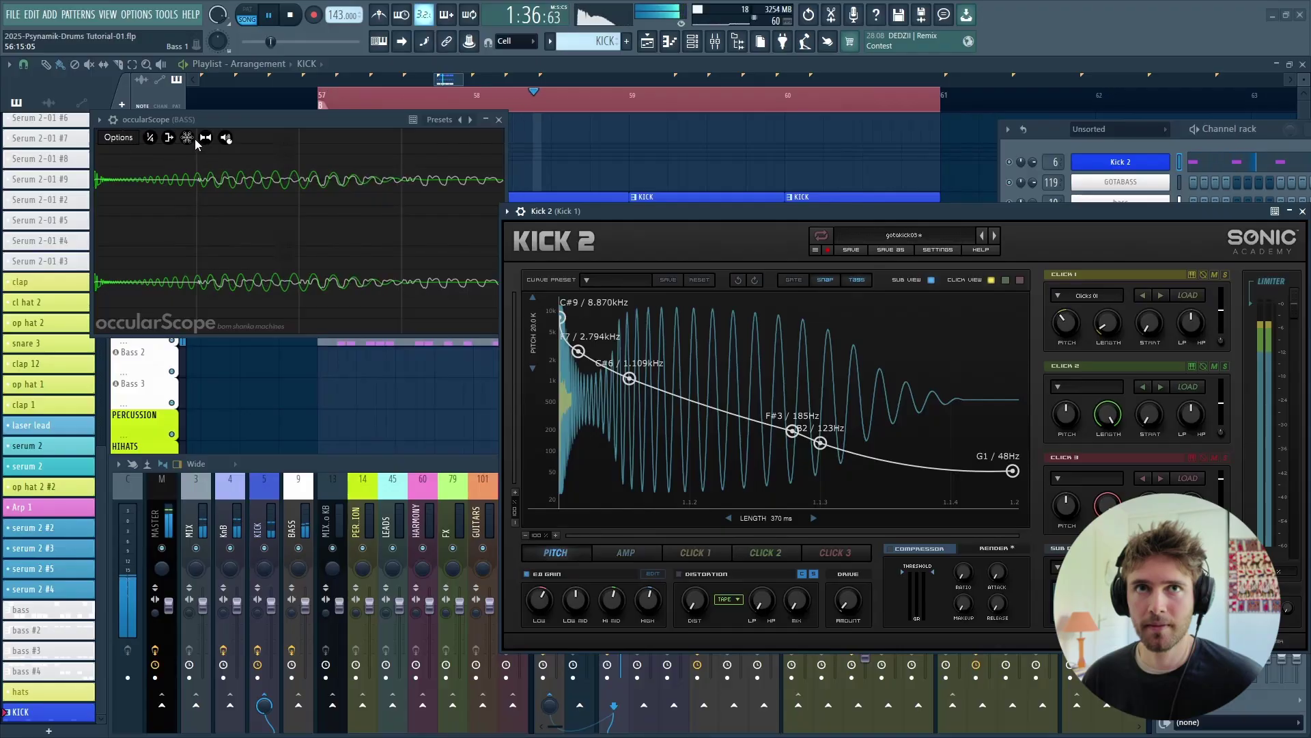
Step: Compare the long kick's tail with the bass waveform in occularScope, stop playback, and bring the Kick 2 window back into view
click(227, 224)
key(F9)
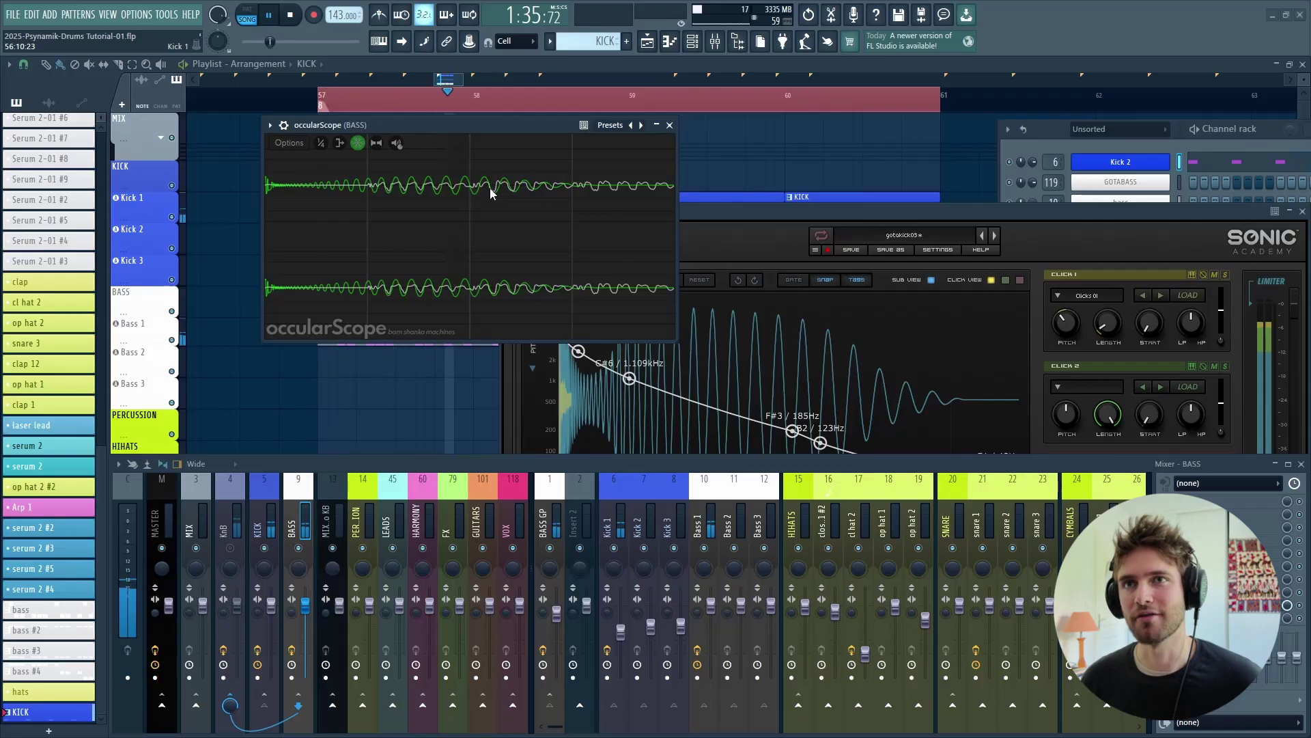
key(space)
drag(662, 214, 697, 185)
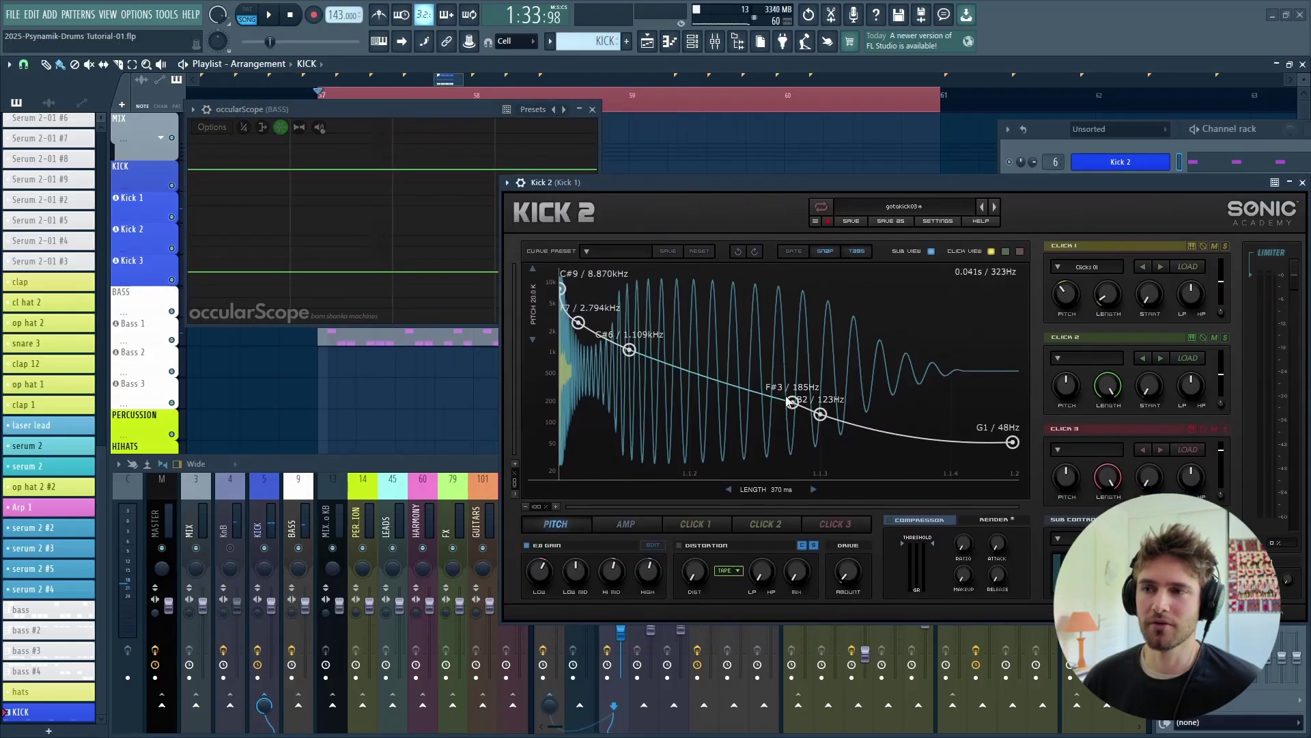
Step: Shorten the kick length in Kick 2 to about 198 ms and play the loop to check it in occularScope
scroll(783, 497, down, 3)
click(335, 222)
key(space)
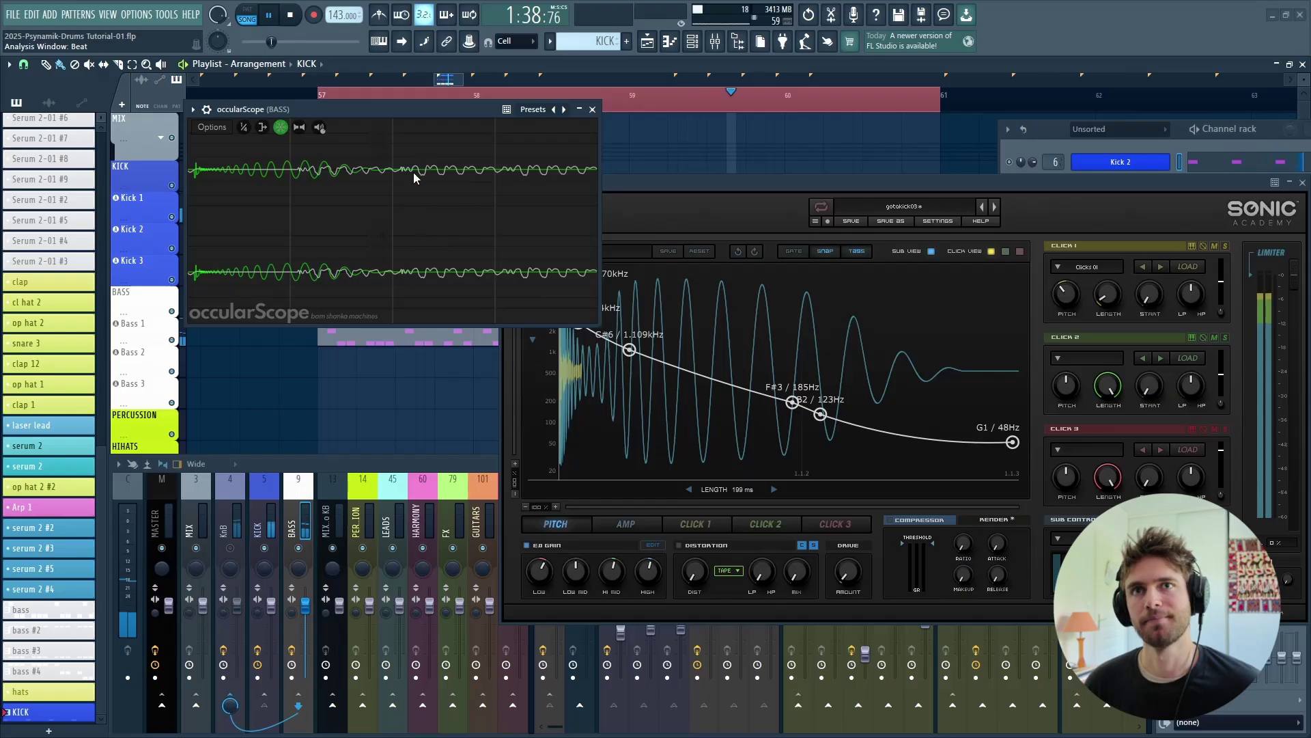
Step: Set the kick length to 163 ms in Kick 2 and move the F#3 pitch node earlier on the curve
drag(722, 177, 687, 146)
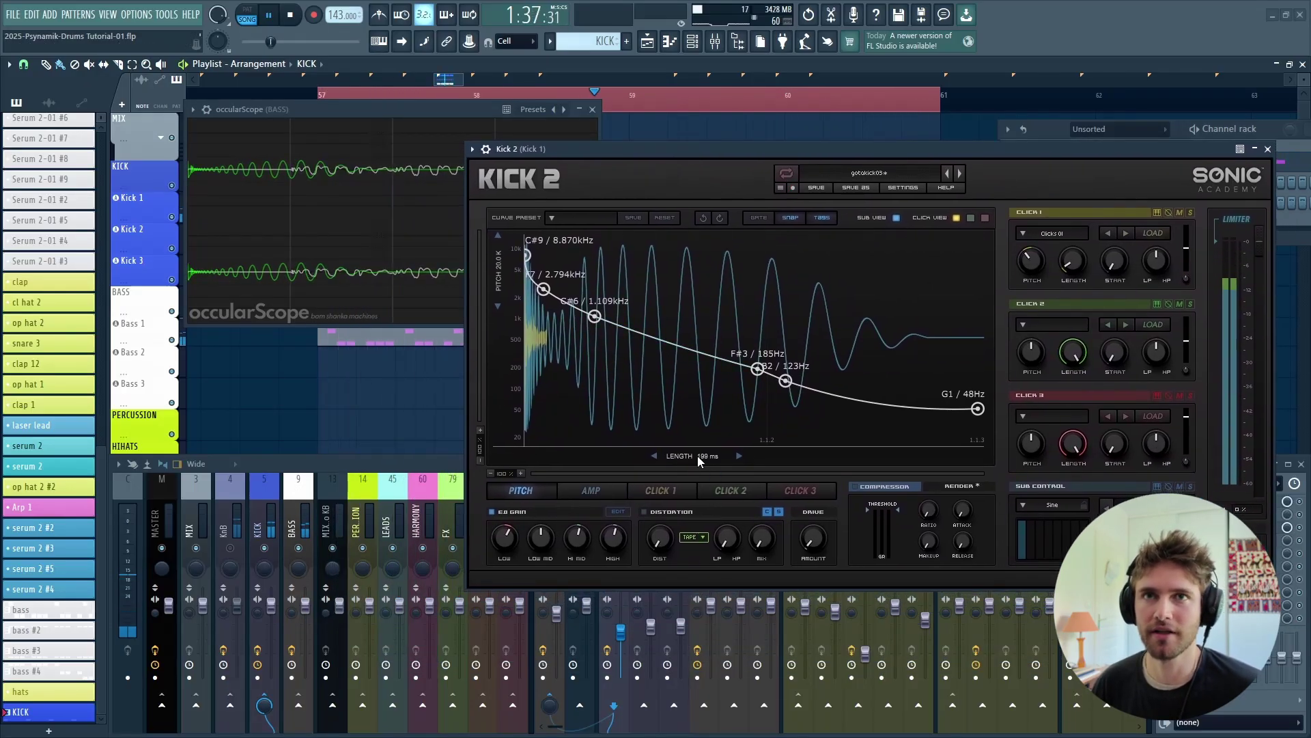
scroll(690, 456, up, 2)
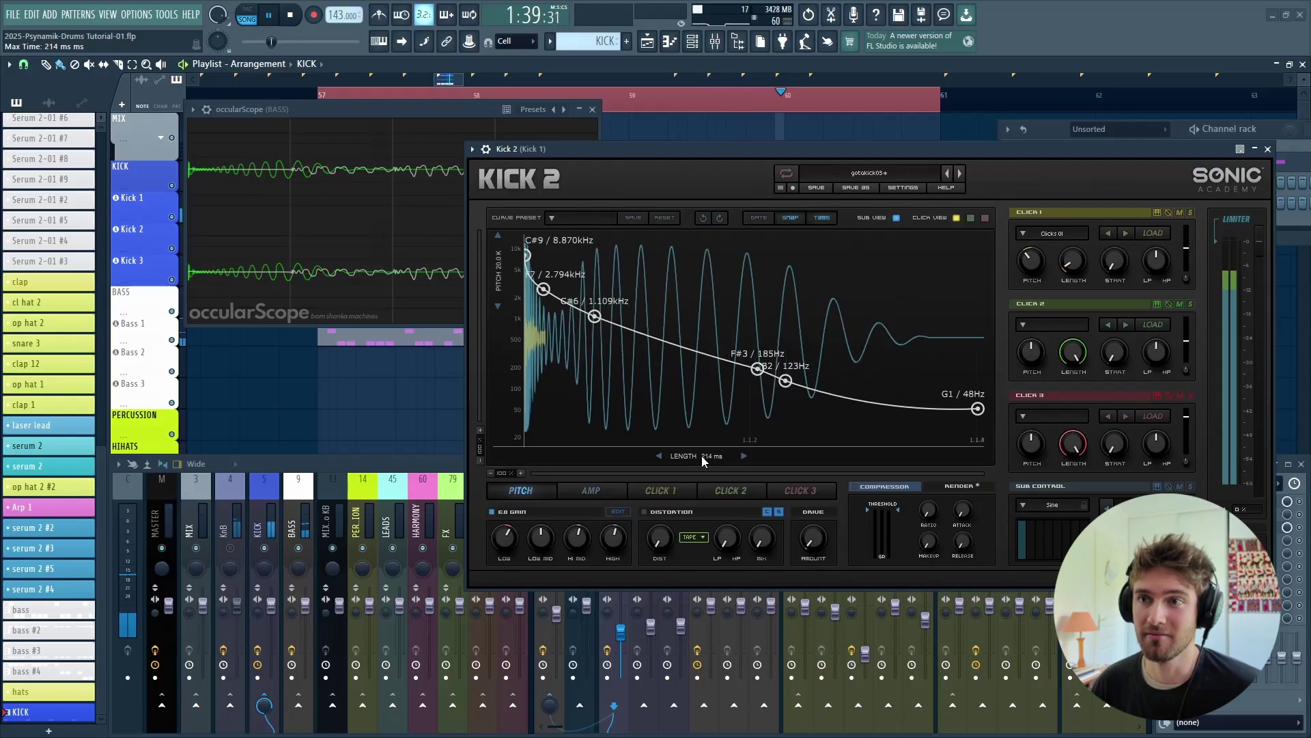
scroll(688, 456, down, 5)
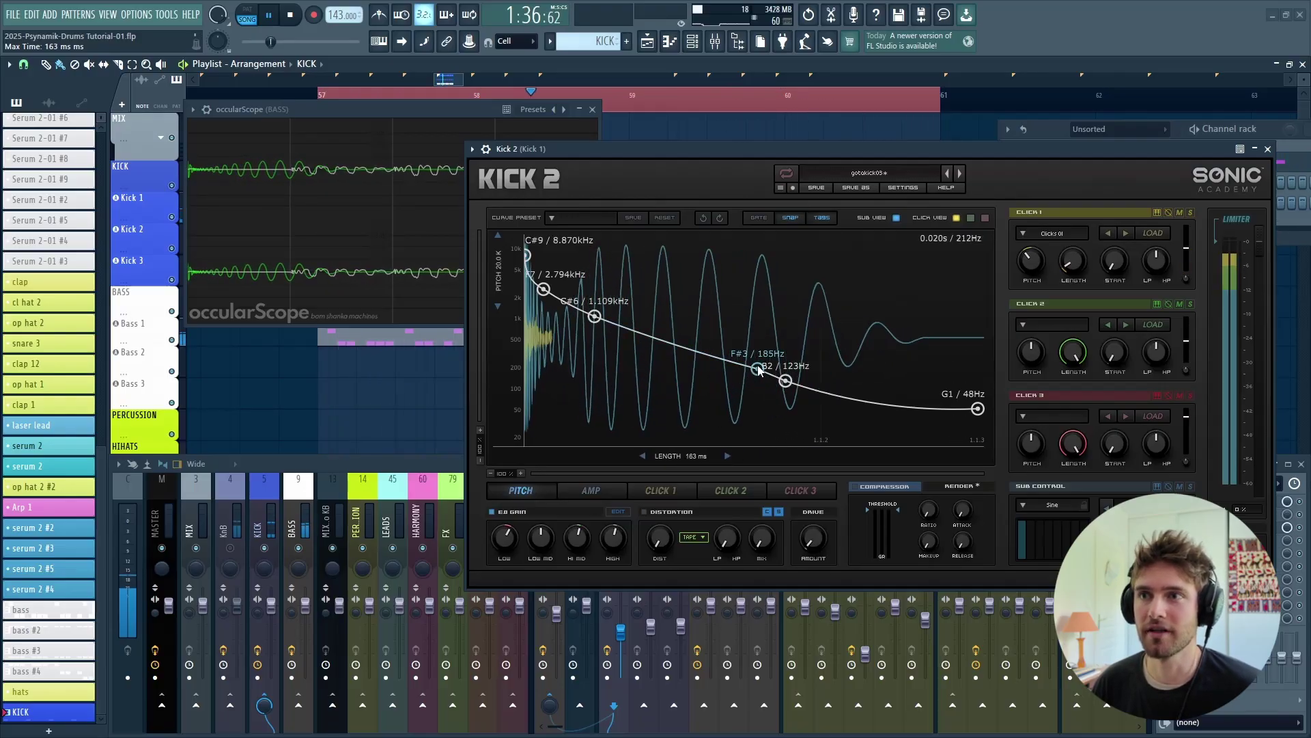
drag(758, 370, 723, 370)
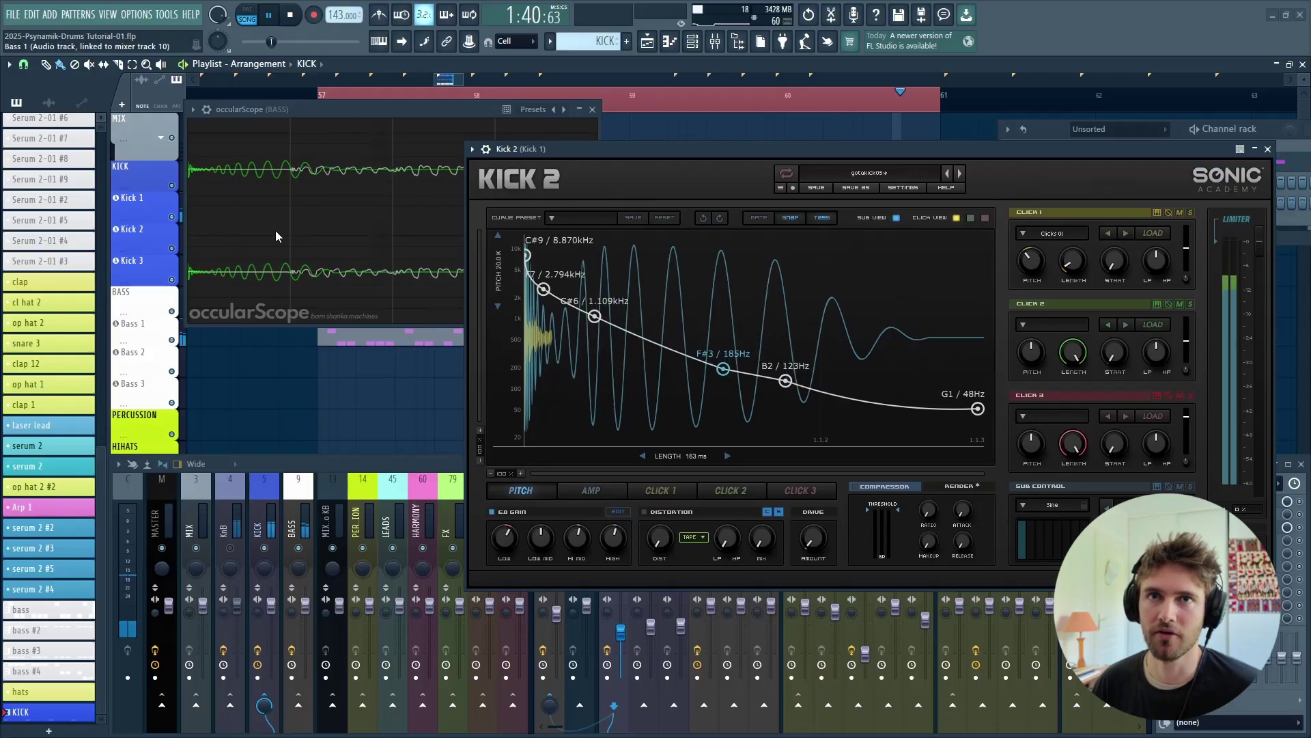
mouse_move(292, 131)
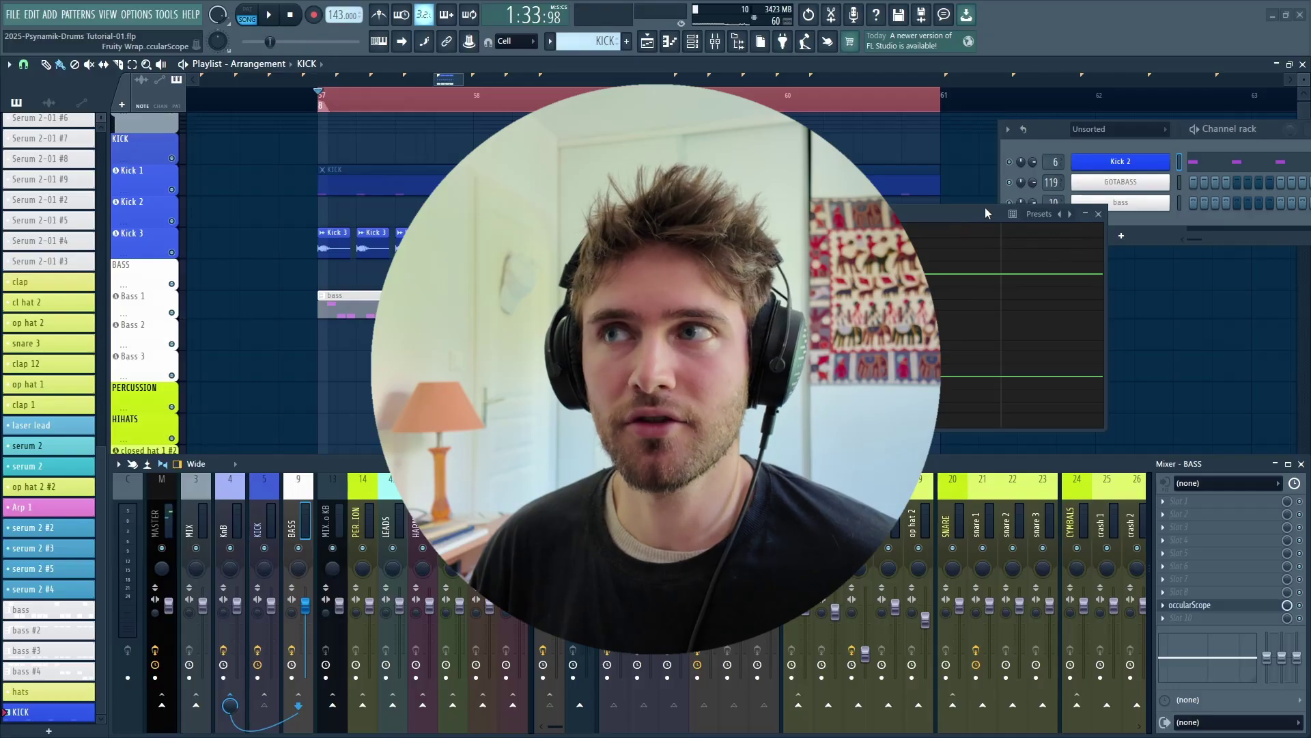
click(1121, 159)
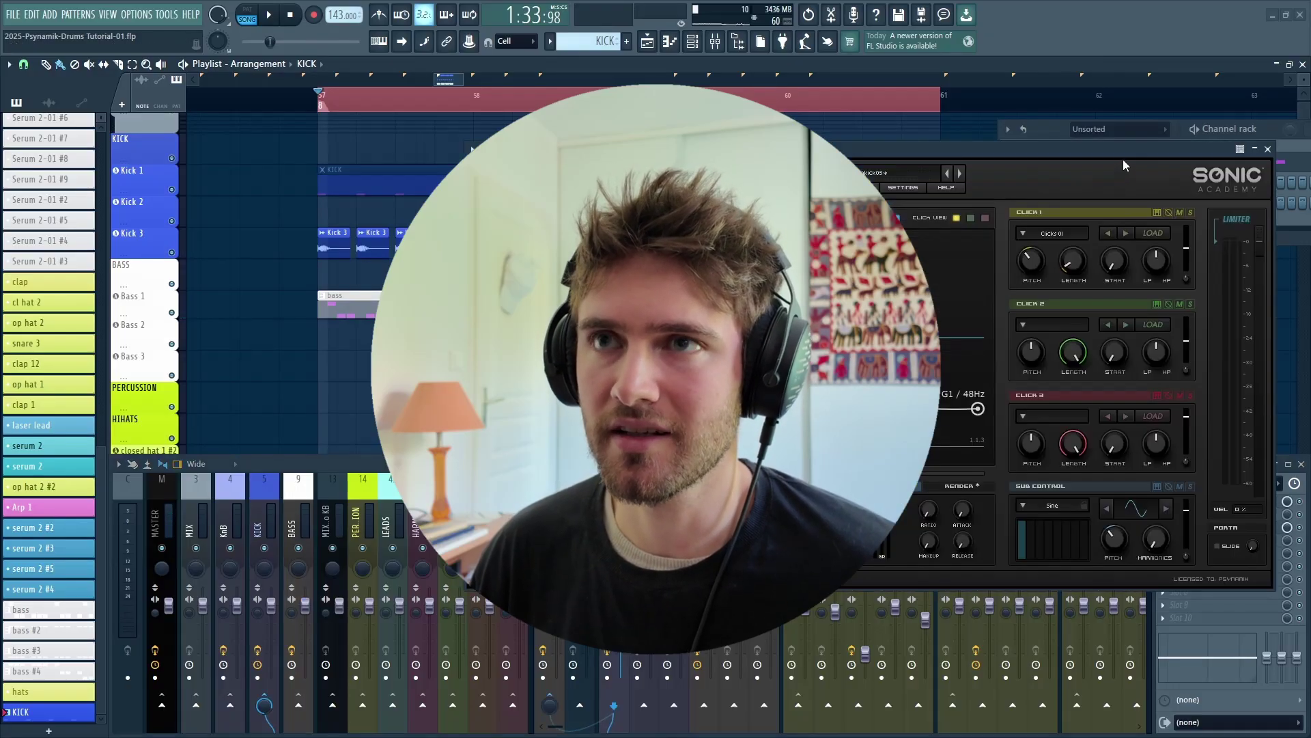
click(1267, 149)
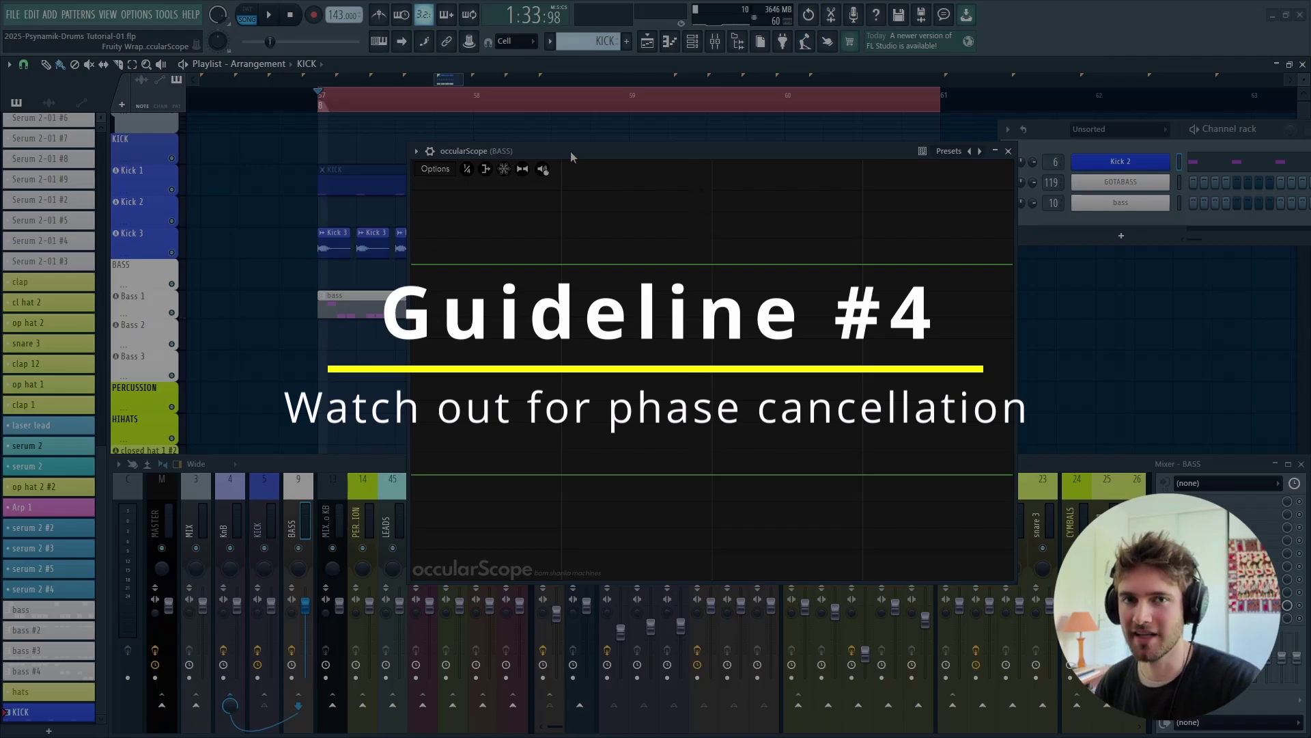
Step: Play the loop and enable reverse polarity in the Kick 3 audio clip's settings
key(space)
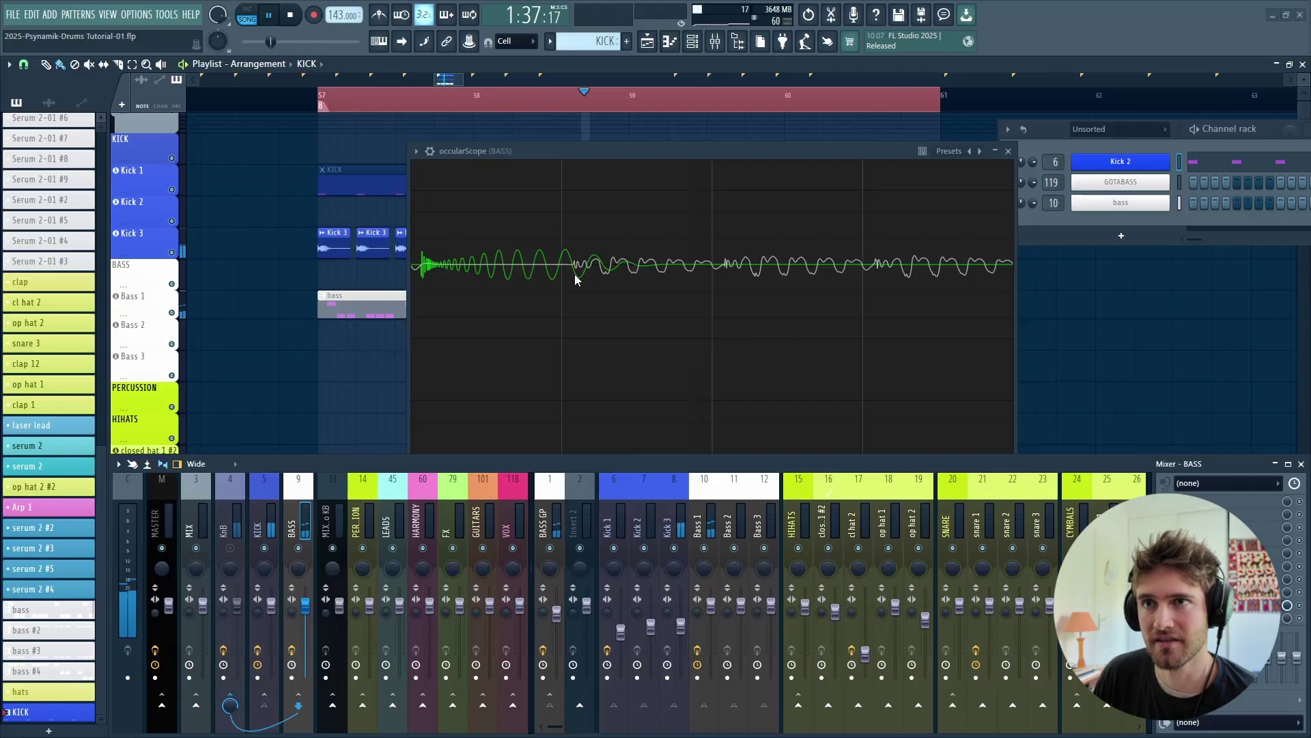
double_click(337, 232)
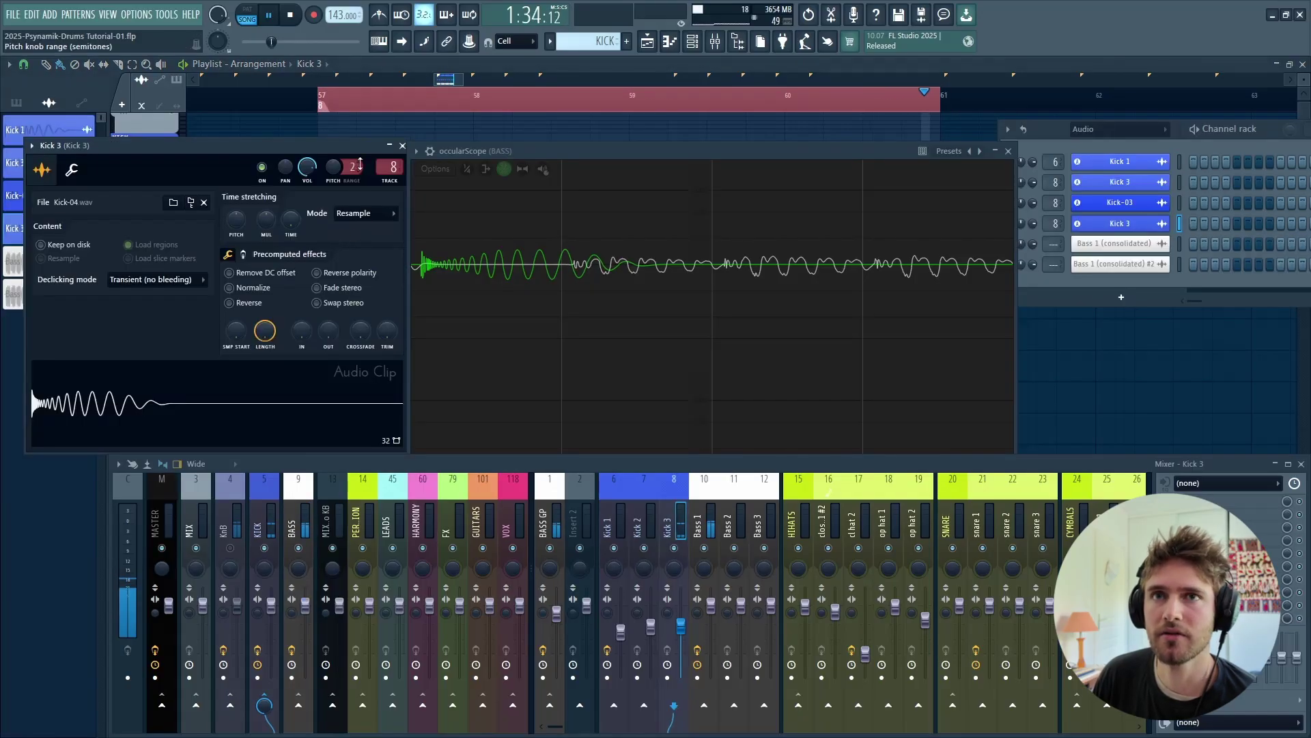
click(327, 276)
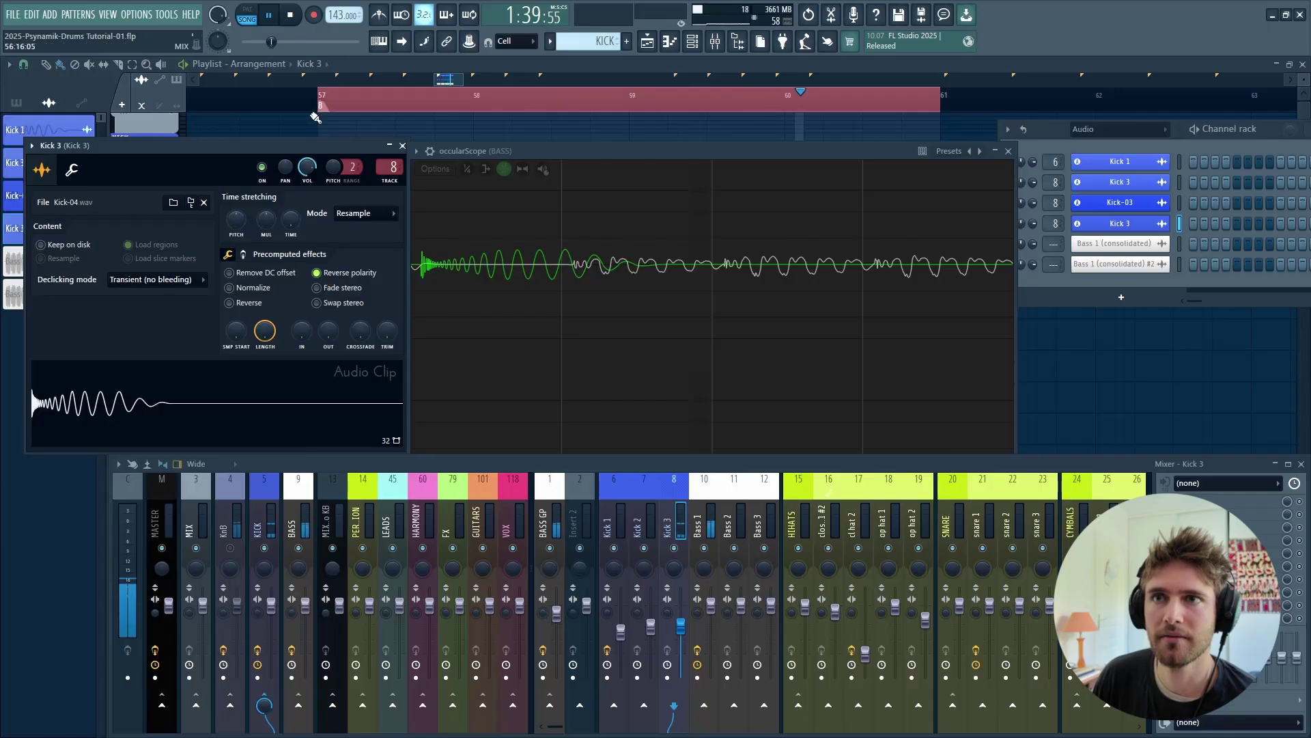
Step: Compare the phase of the polarity-reversed kick with the bass in occularScope, unfreezing the display and freezing it again
click(571, 272)
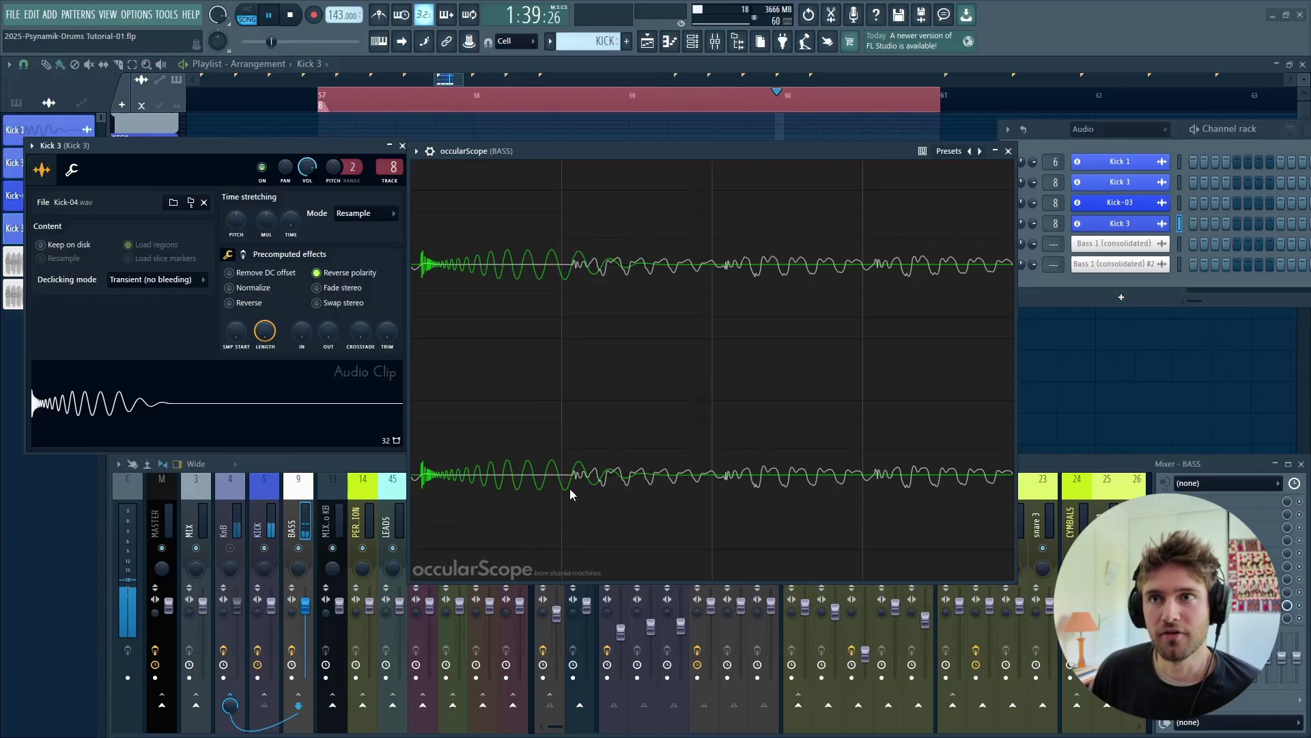
click(340, 279)
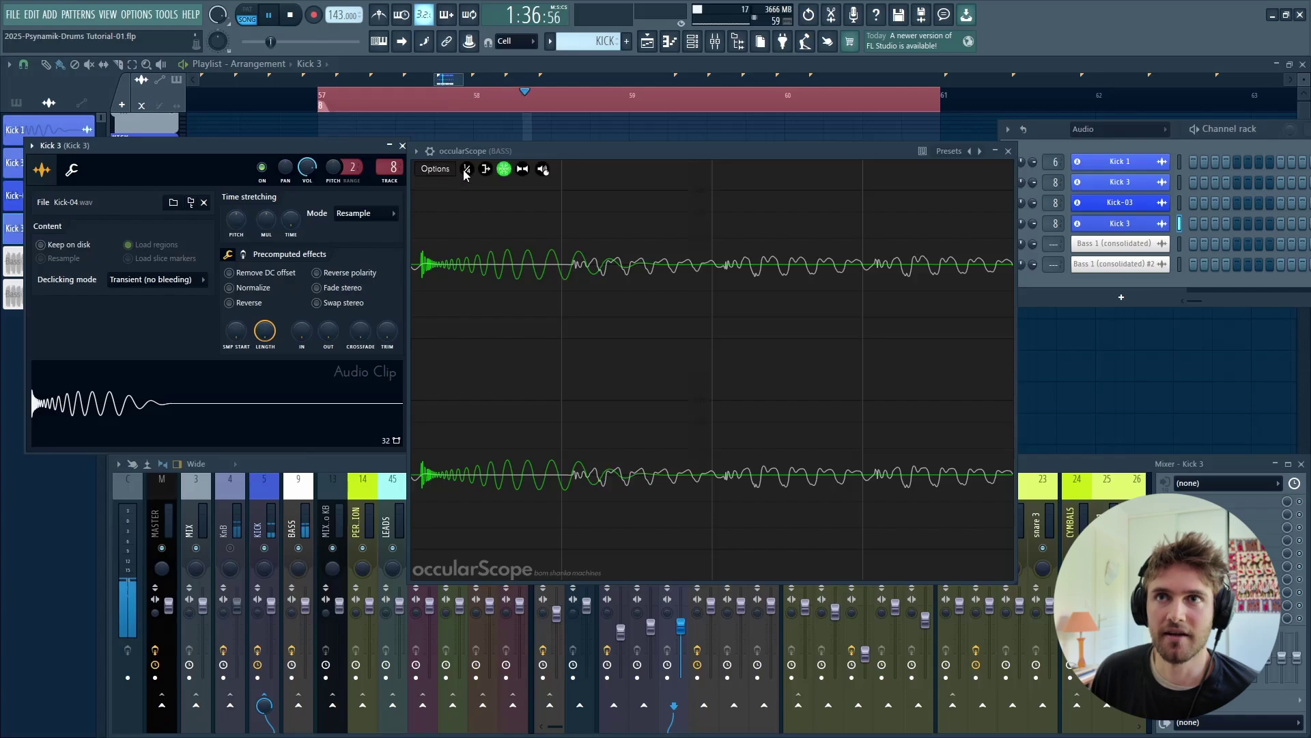
click(510, 170)
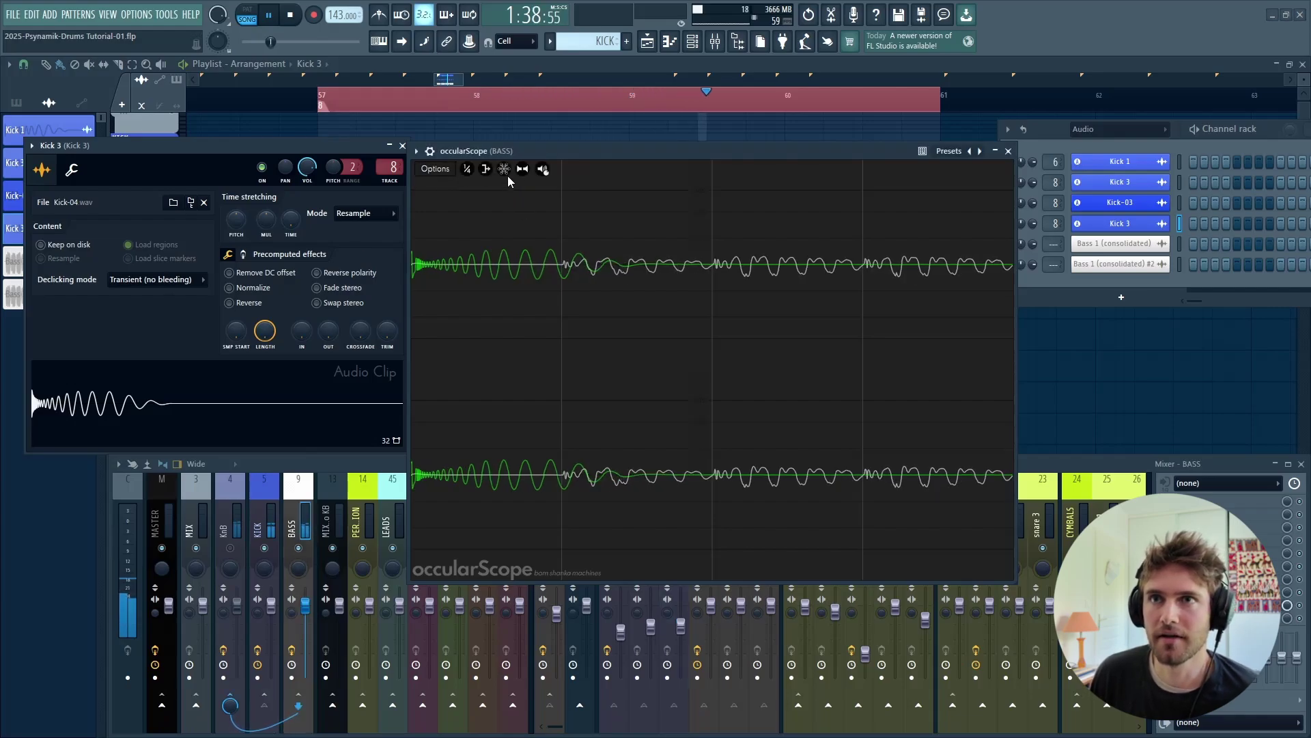
click(504, 169)
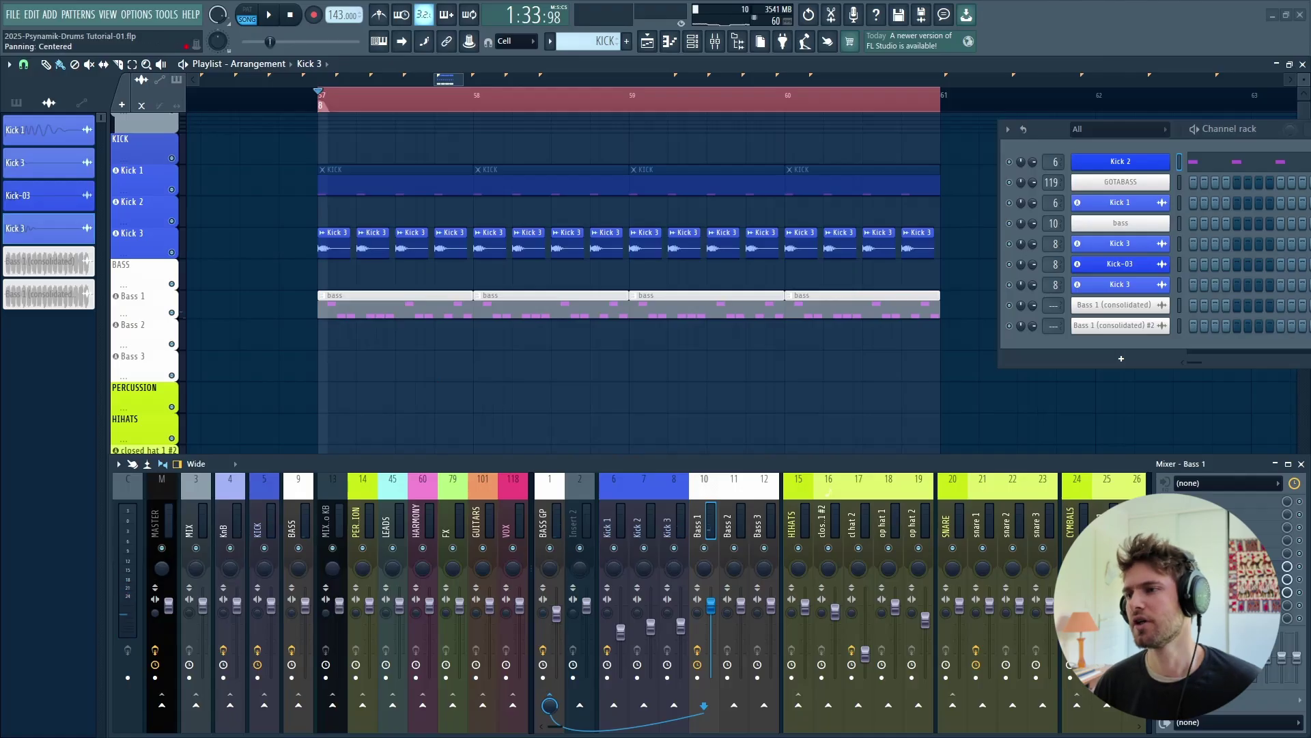
Step: Open Saturn 2 on the Bass 1 mixer track and audition the loop while toggling an effect slot
click(1215, 565)
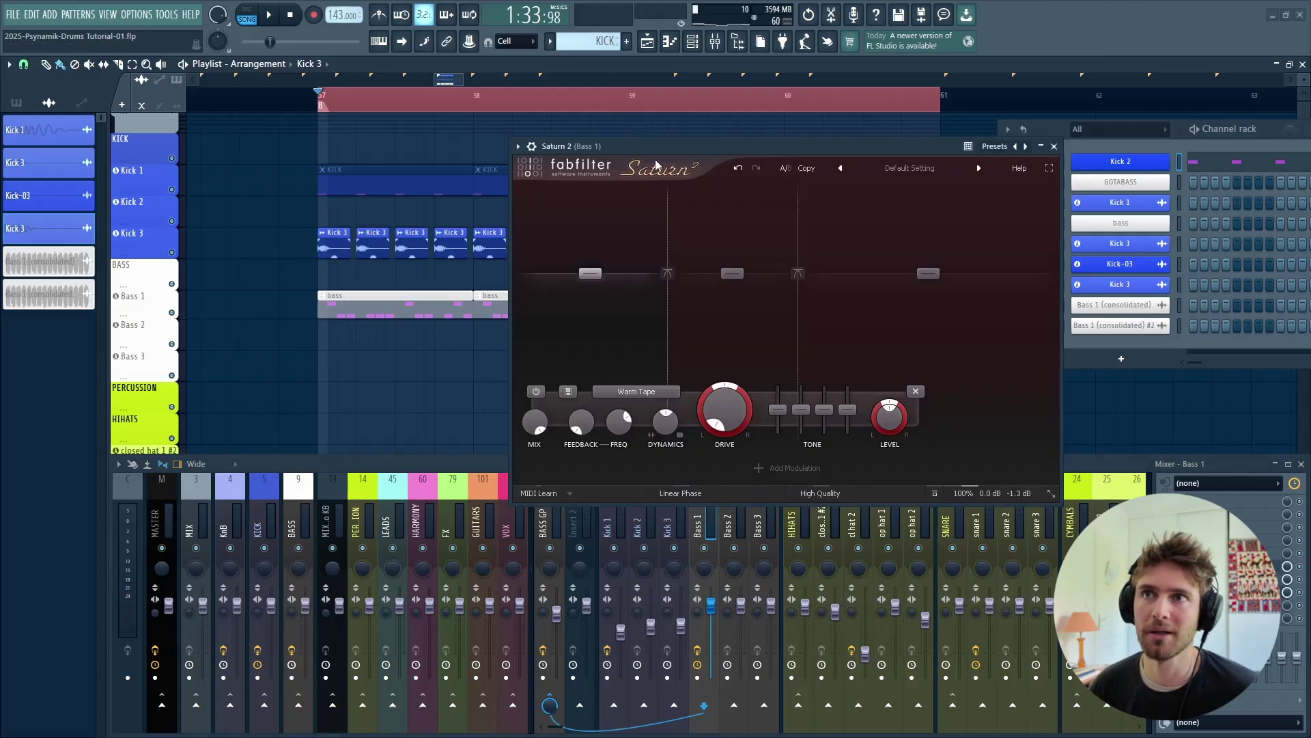
key(space)
mouse_move(663, 151)
mouse_down()
mouse_move(569, 146)
mouse_move(643, 143)
mouse_up()
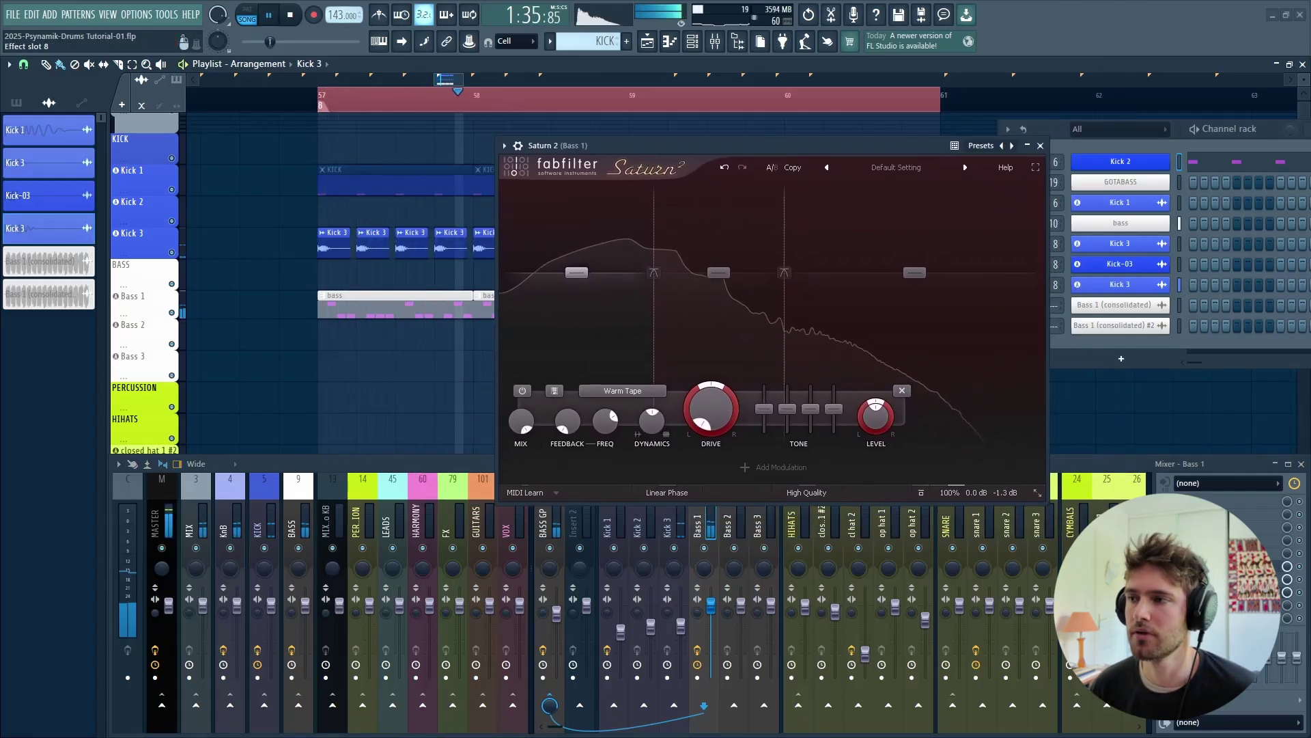
click(1305, 574)
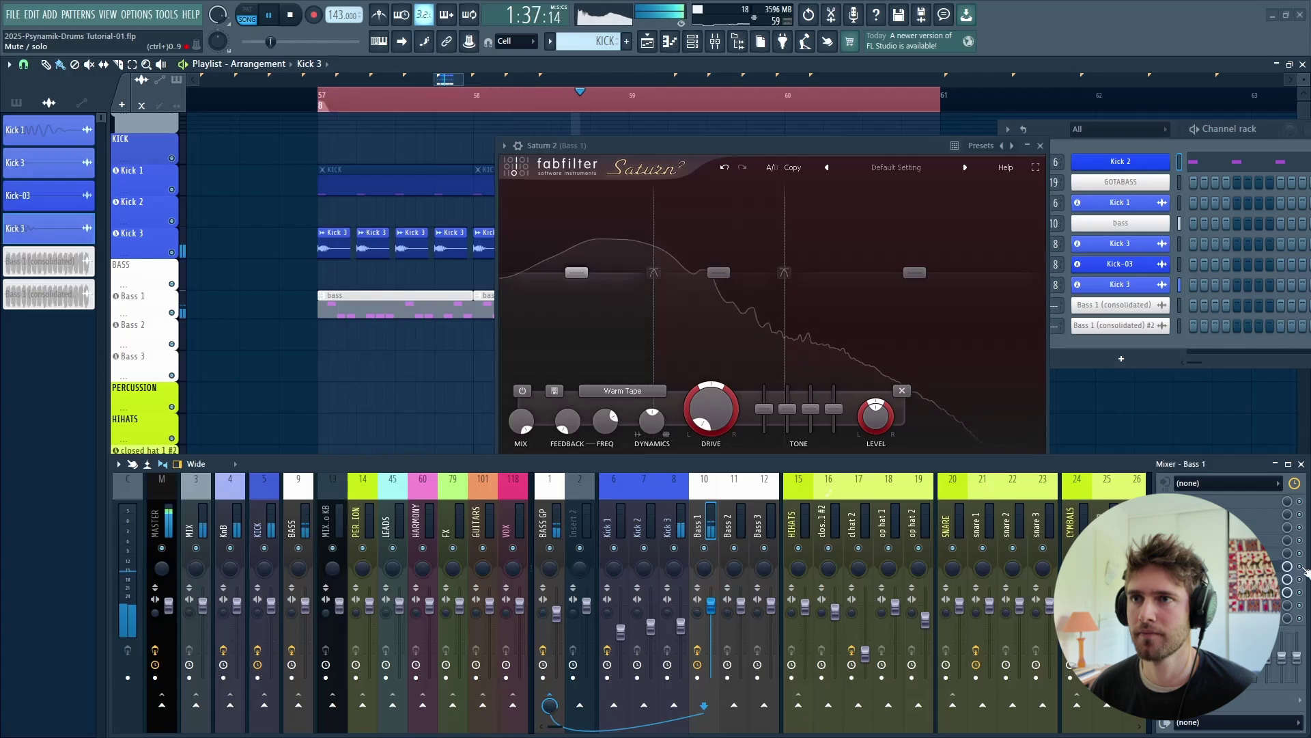
key(space)
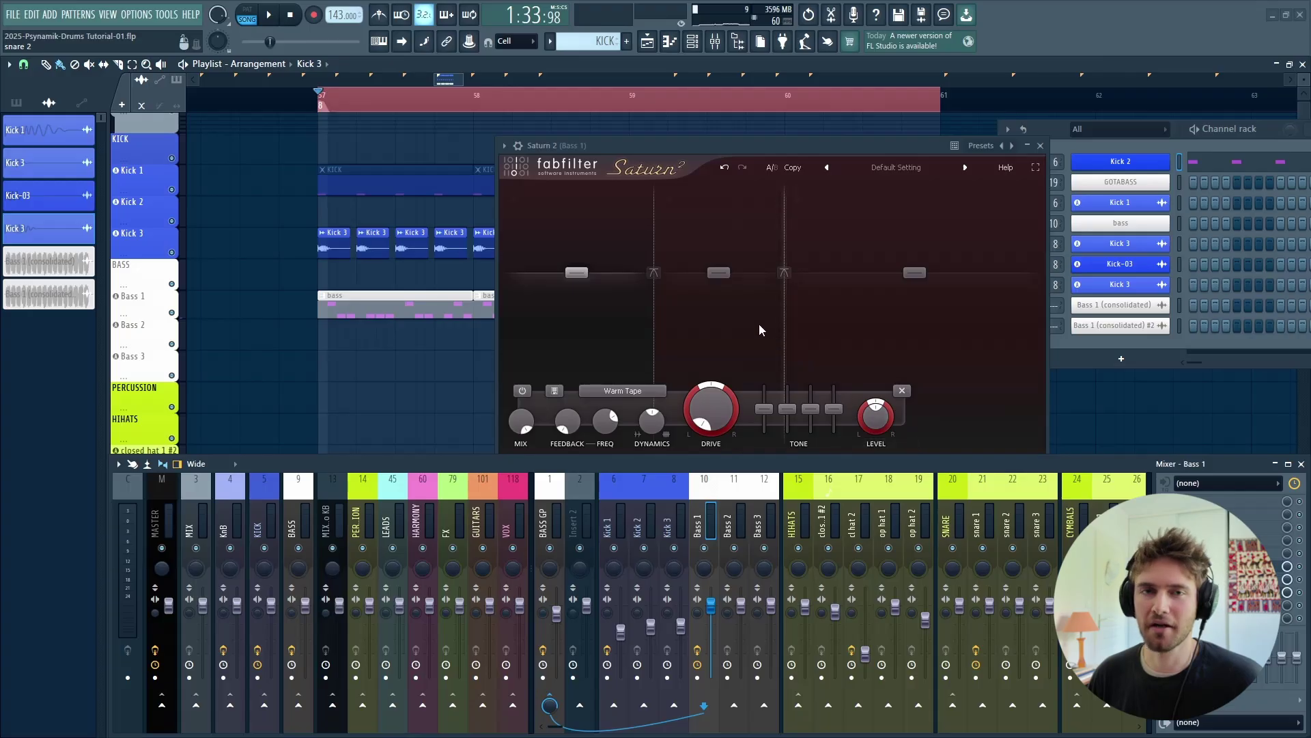
Step: Set the Band 1 crossover frequency in Saturn 2 to 91.584 Hz and close the plugin window
drag(666, 146, 638, 145)
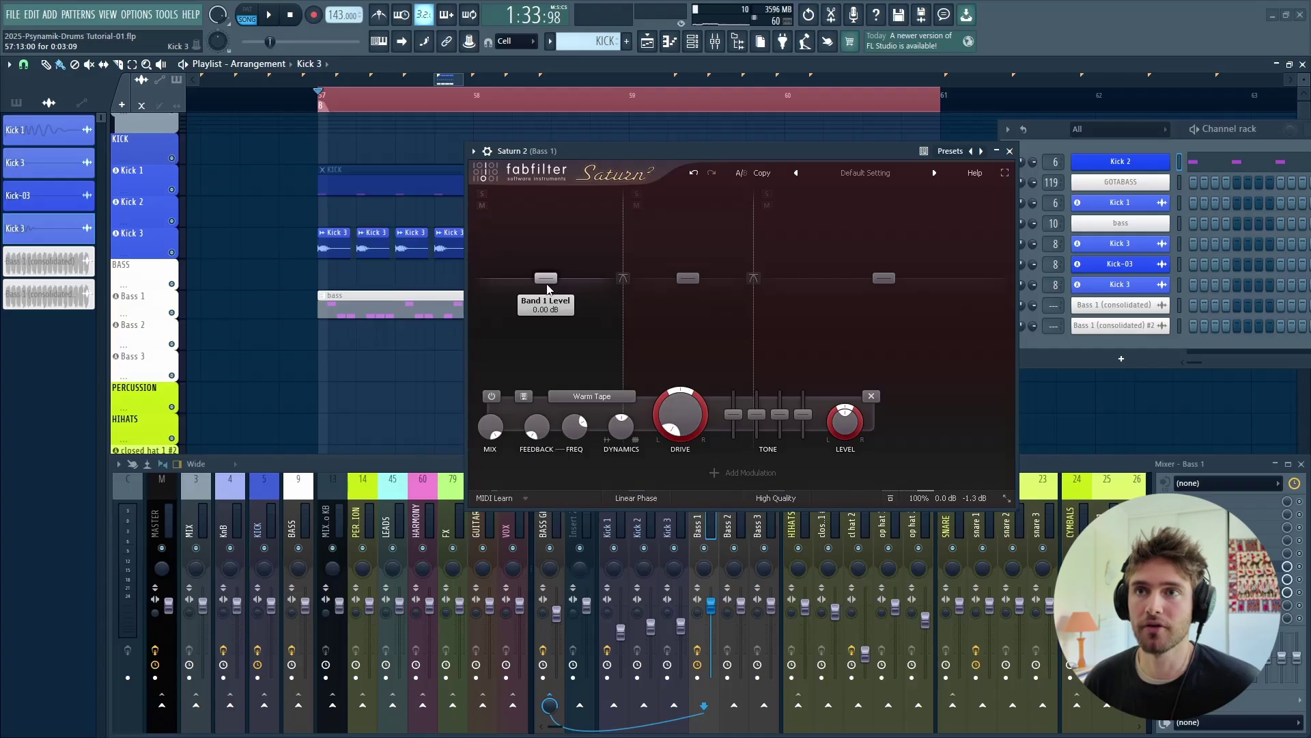
mouse_move(622, 272)
mouse_down()
mouse_move(605, 273)
mouse_move(644, 276)
mouse_move(620, 264)
mouse_up()
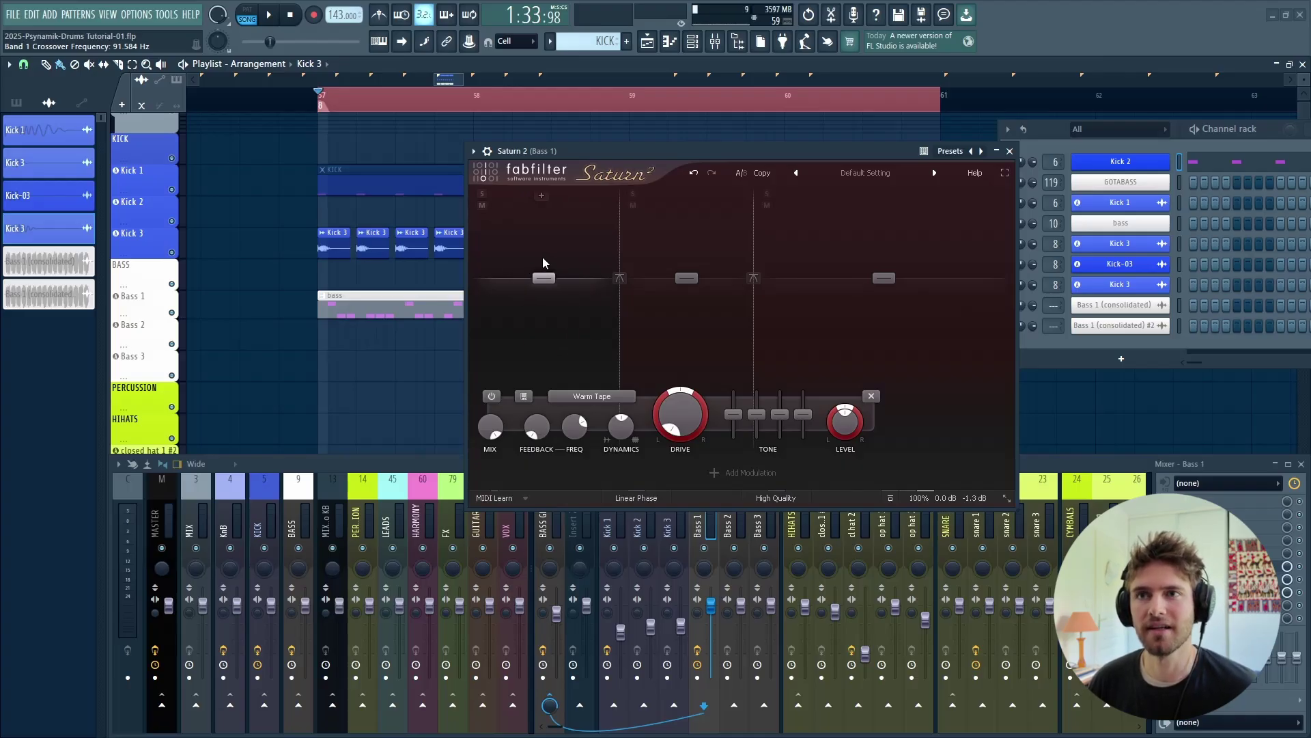
mouse_move(547, 273)
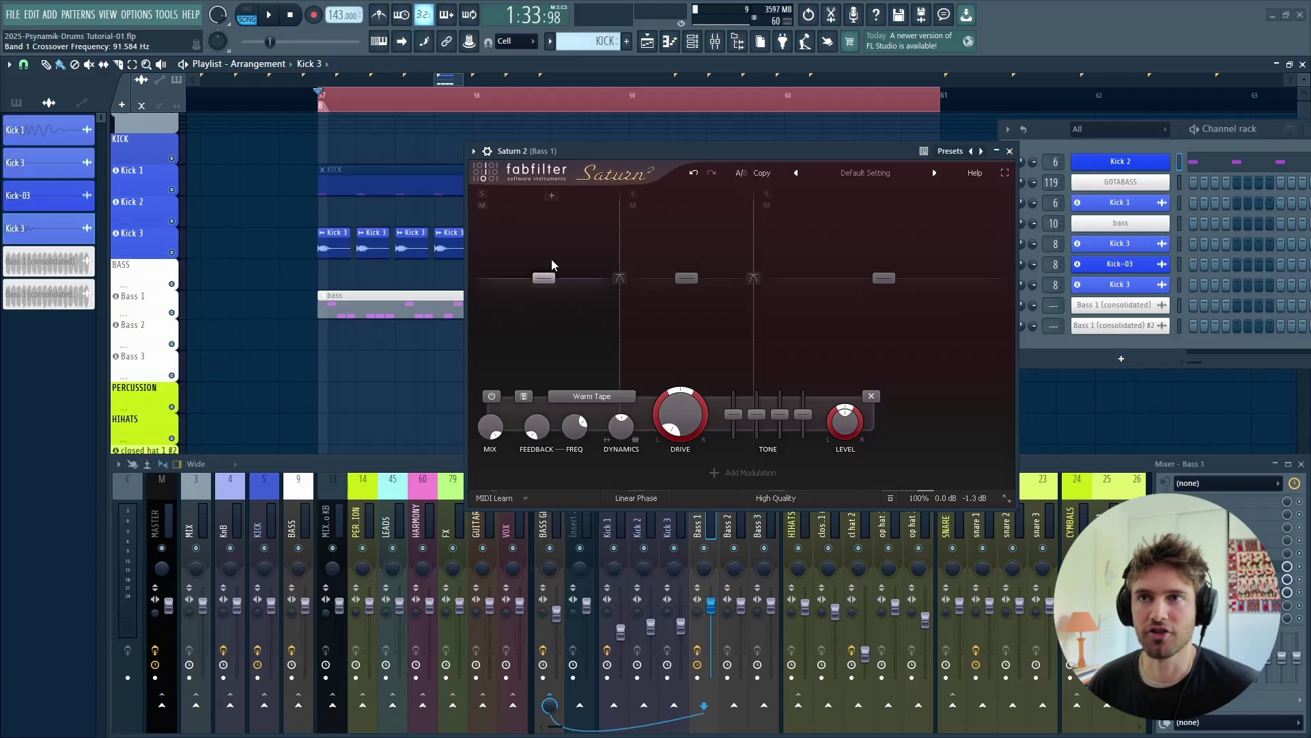
key(Escape)
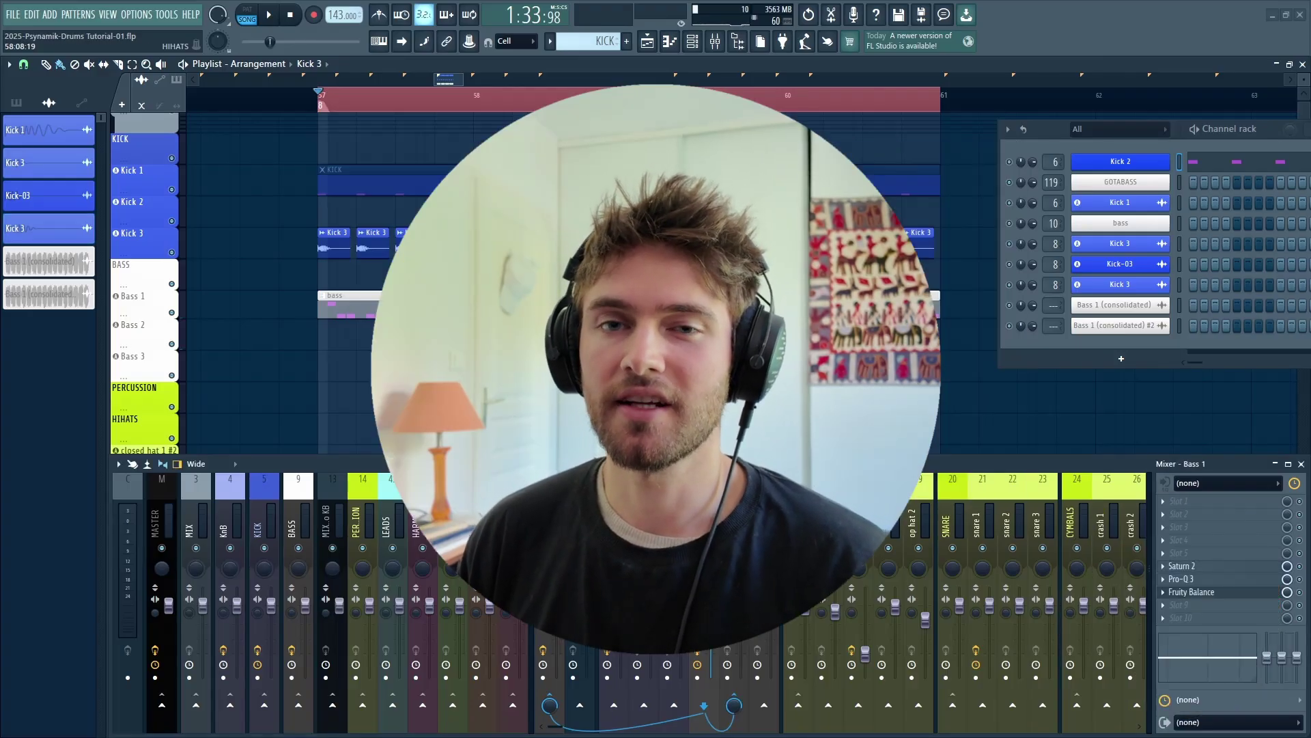